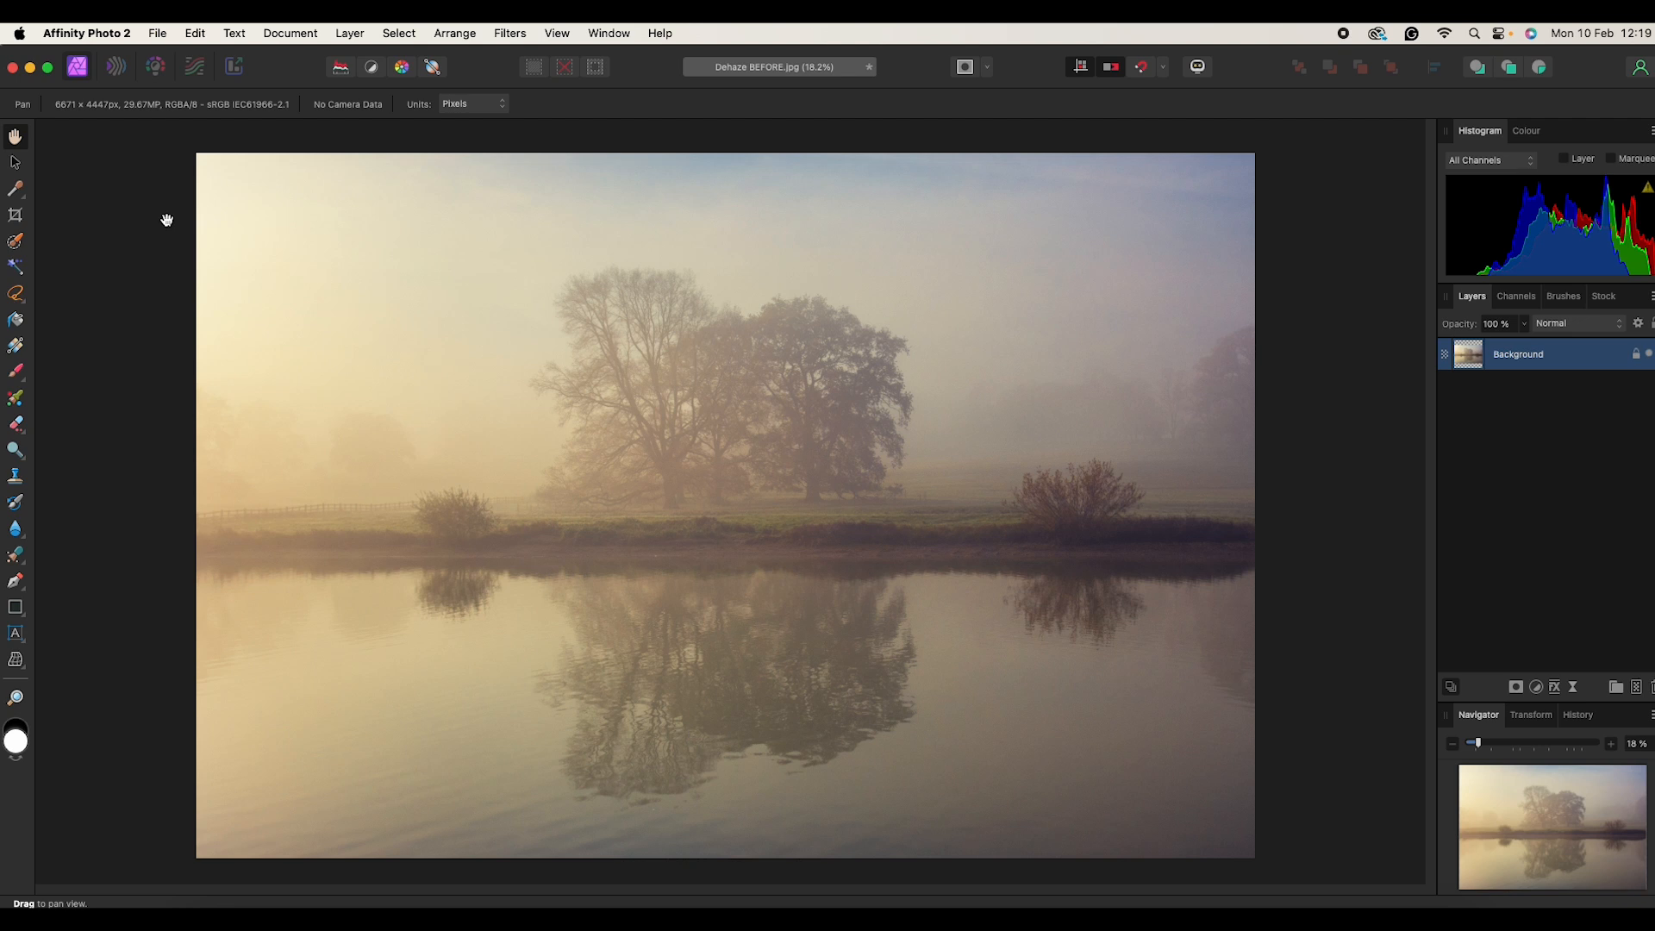
Step: Duplicate the Background layer and open the Haze Removal filter on the copy
{"action": "left_click", "coordinate": [349, 34]}
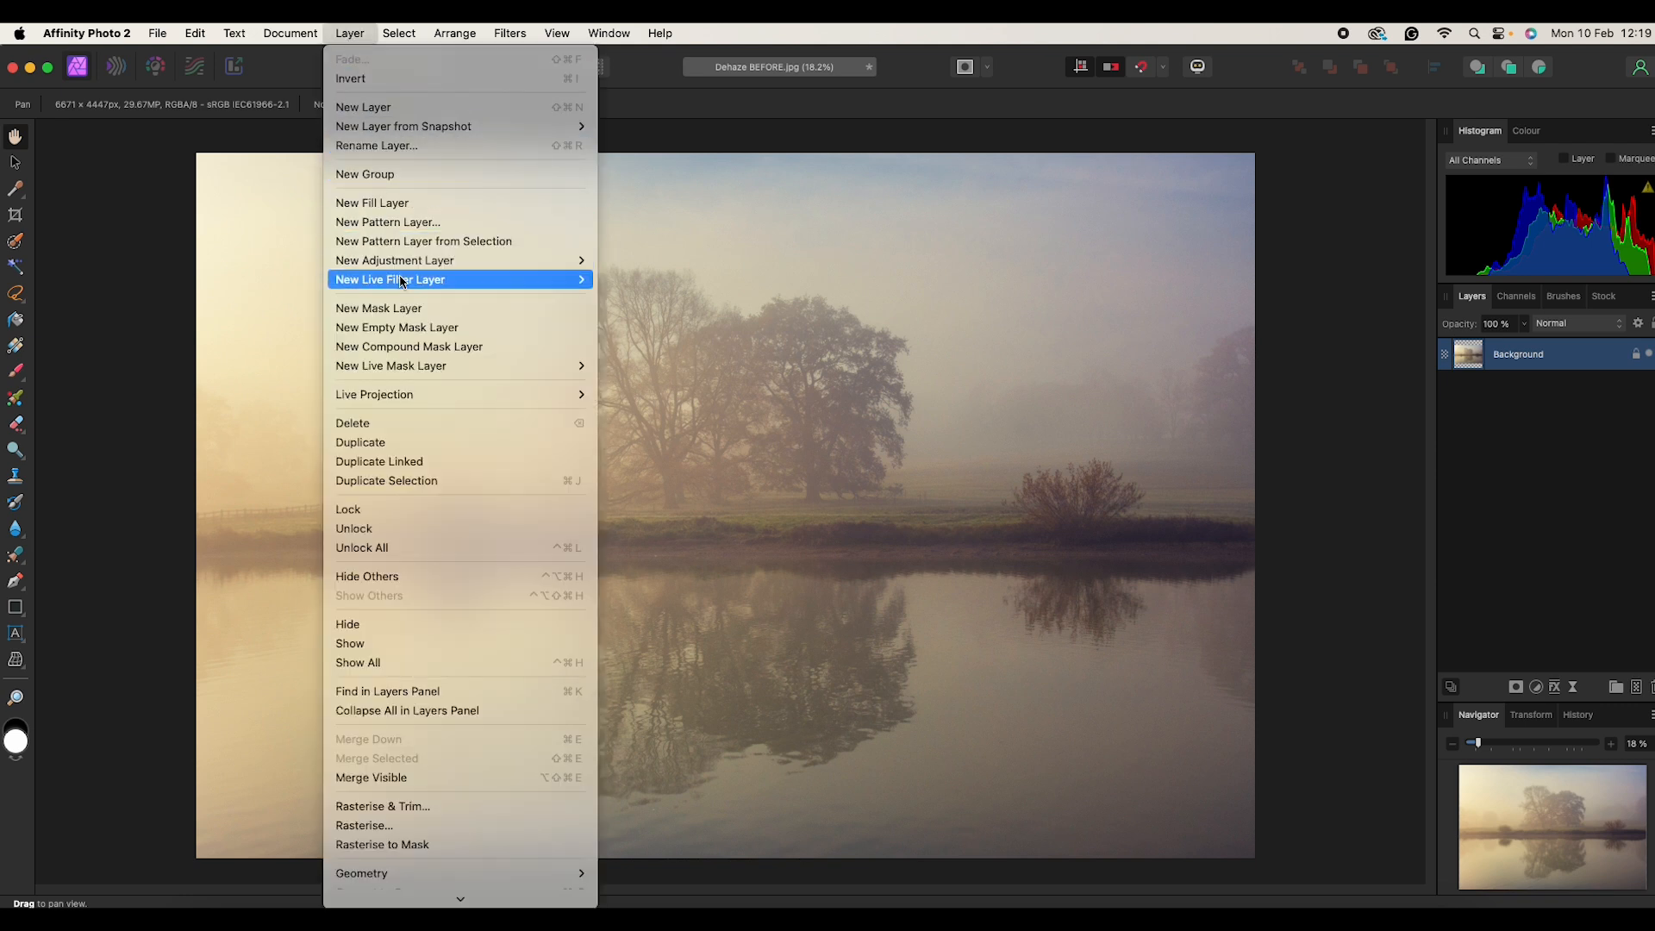
{"action": "left_click", "coordinate": [354, 444]}
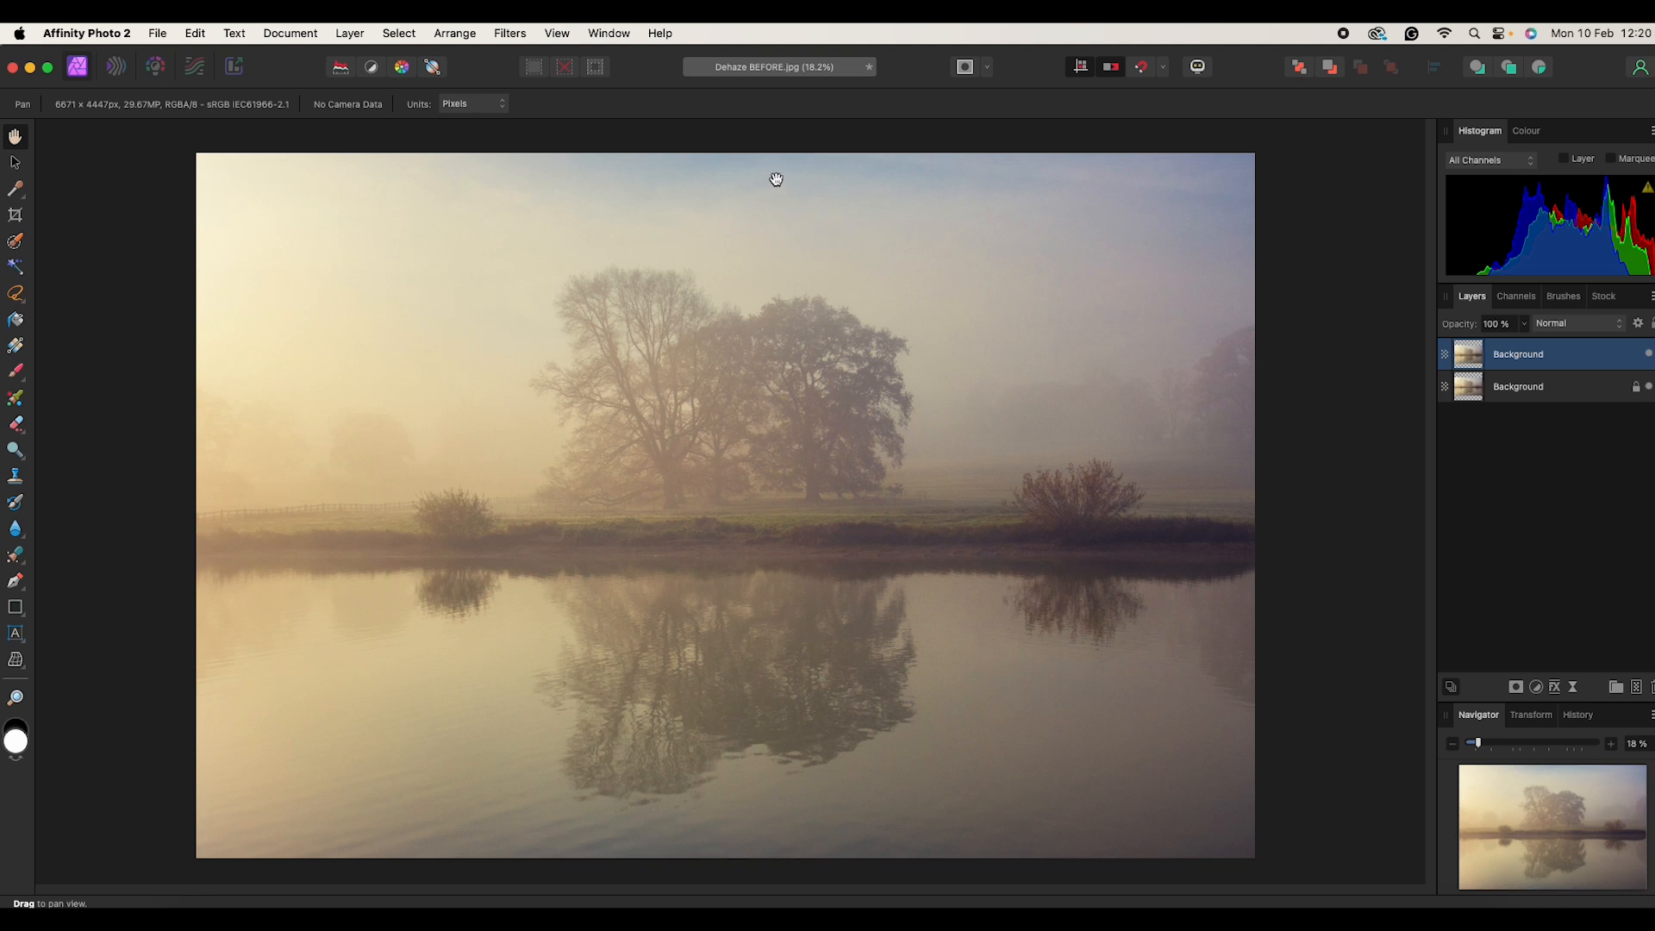
{"action": "left_click", "coordinate": [510, 33]}
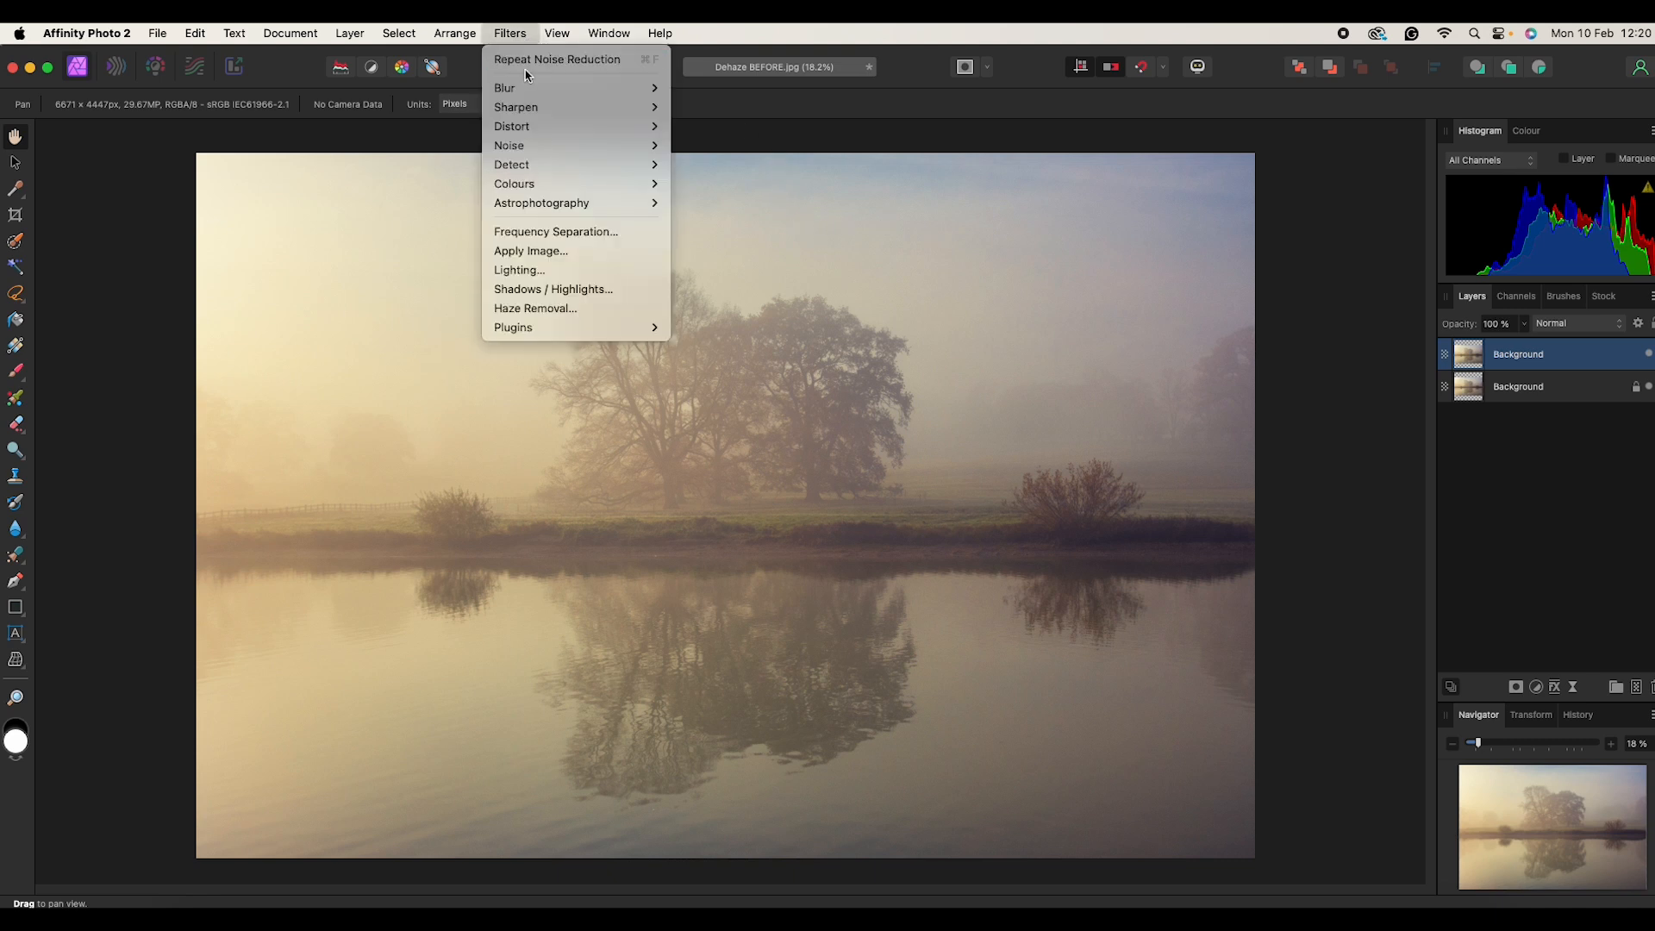
{"action": "mouse_move", "coordinate": [537, 136]}
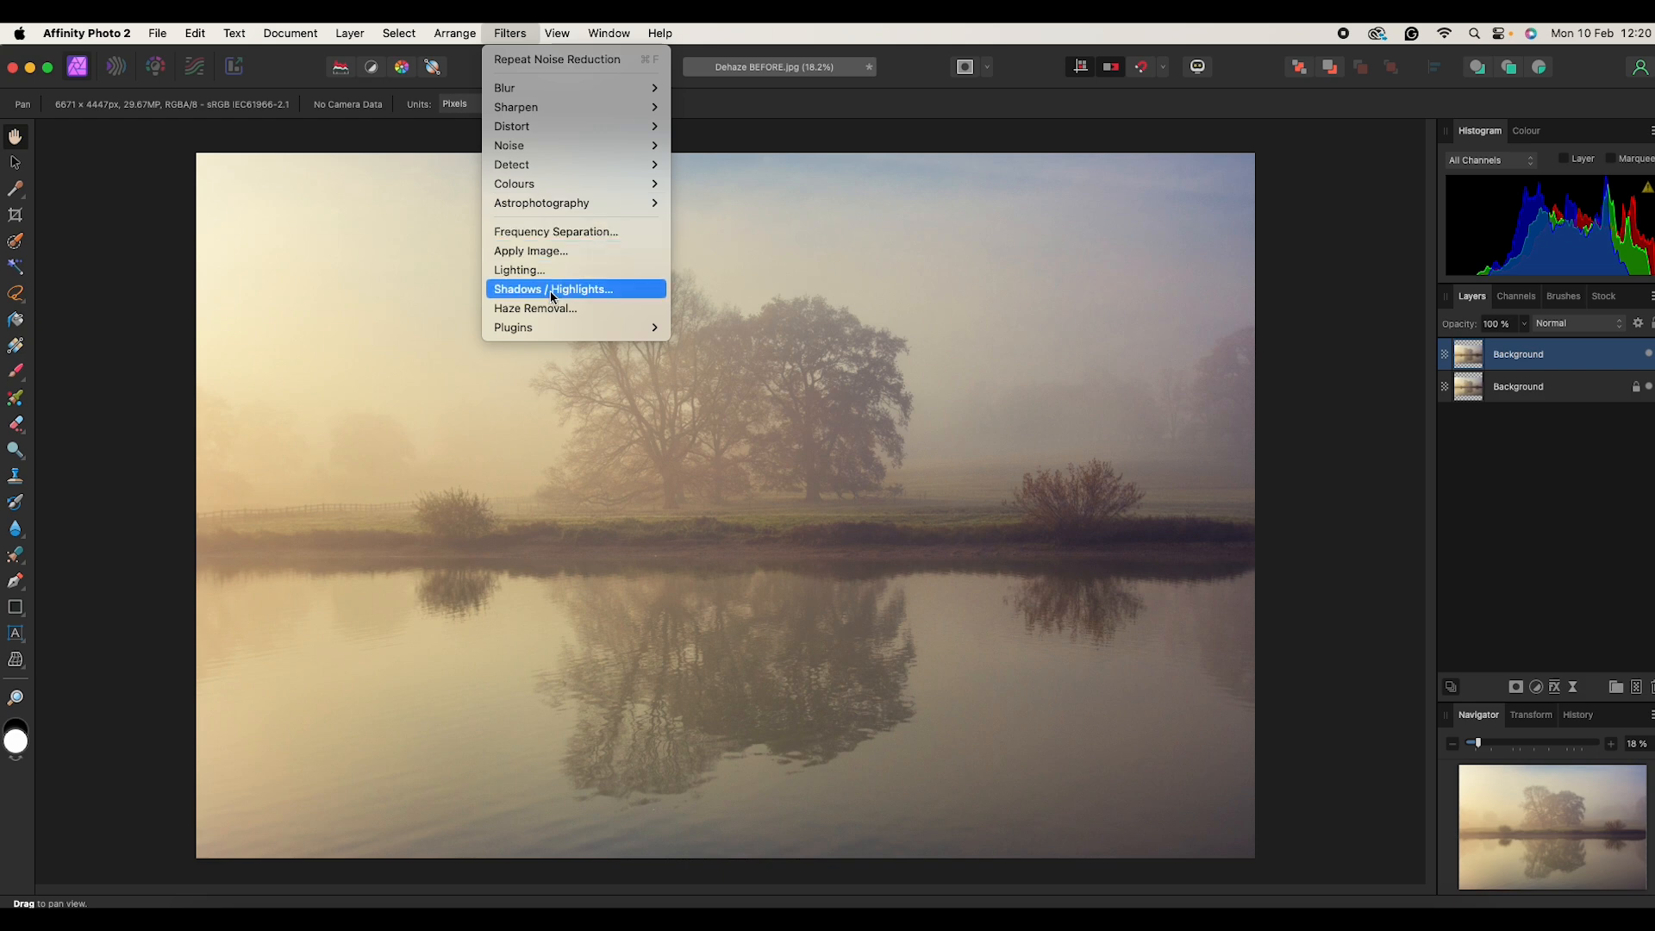
{"action": "left_click", "coordinate": [538, 313]}
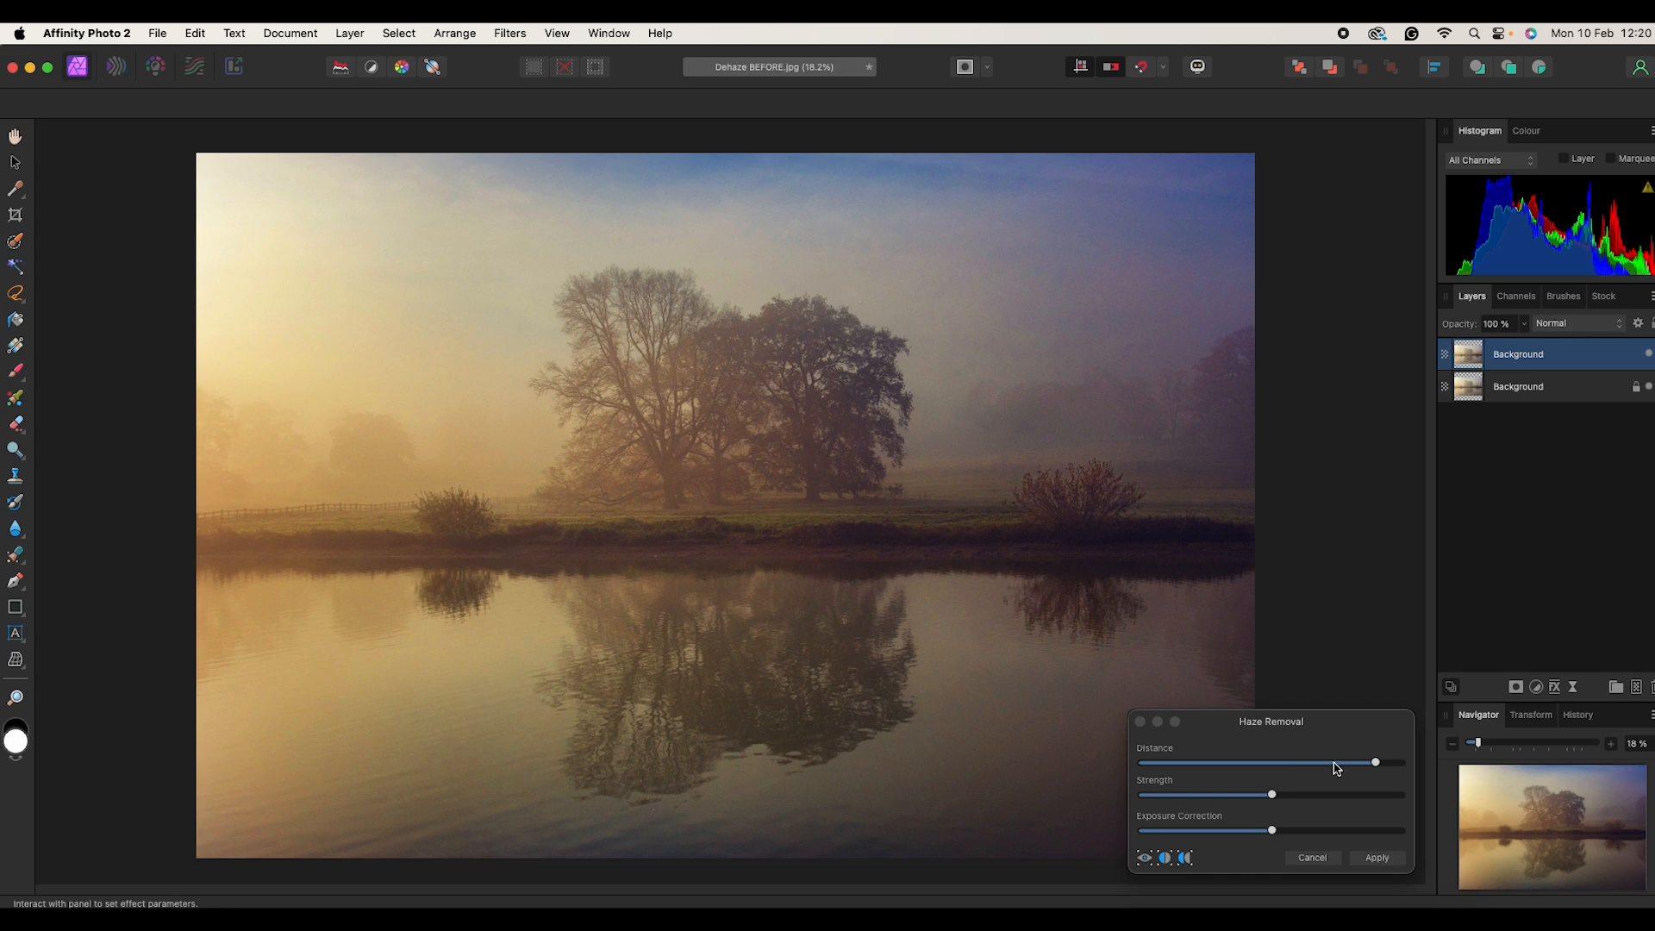
Step: Apply haze removal with Distance just under halfway, Strength slightly below the middle and Exposure Correction slightly above the middle
{"action": "left_click_drag", "start_coordinate": [1372, 763], "coordinate": [1157, 766]}
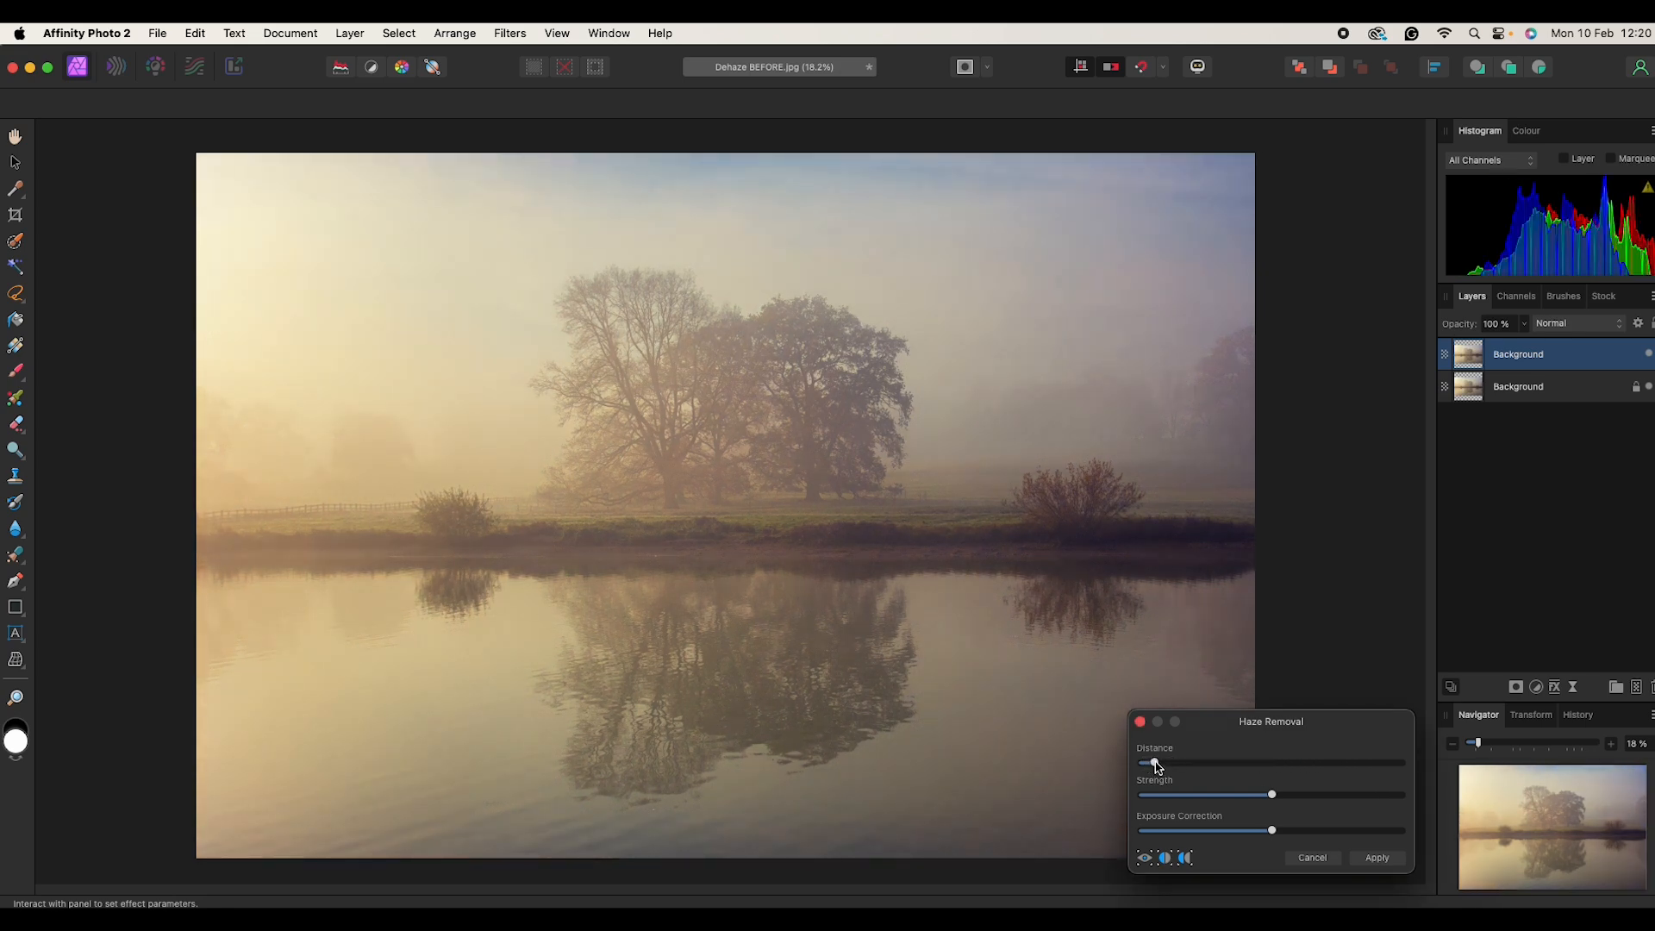
{"action": "left_click_drag", "start_coordinate": [1156, 764], "coordinate": [1233, 763]}
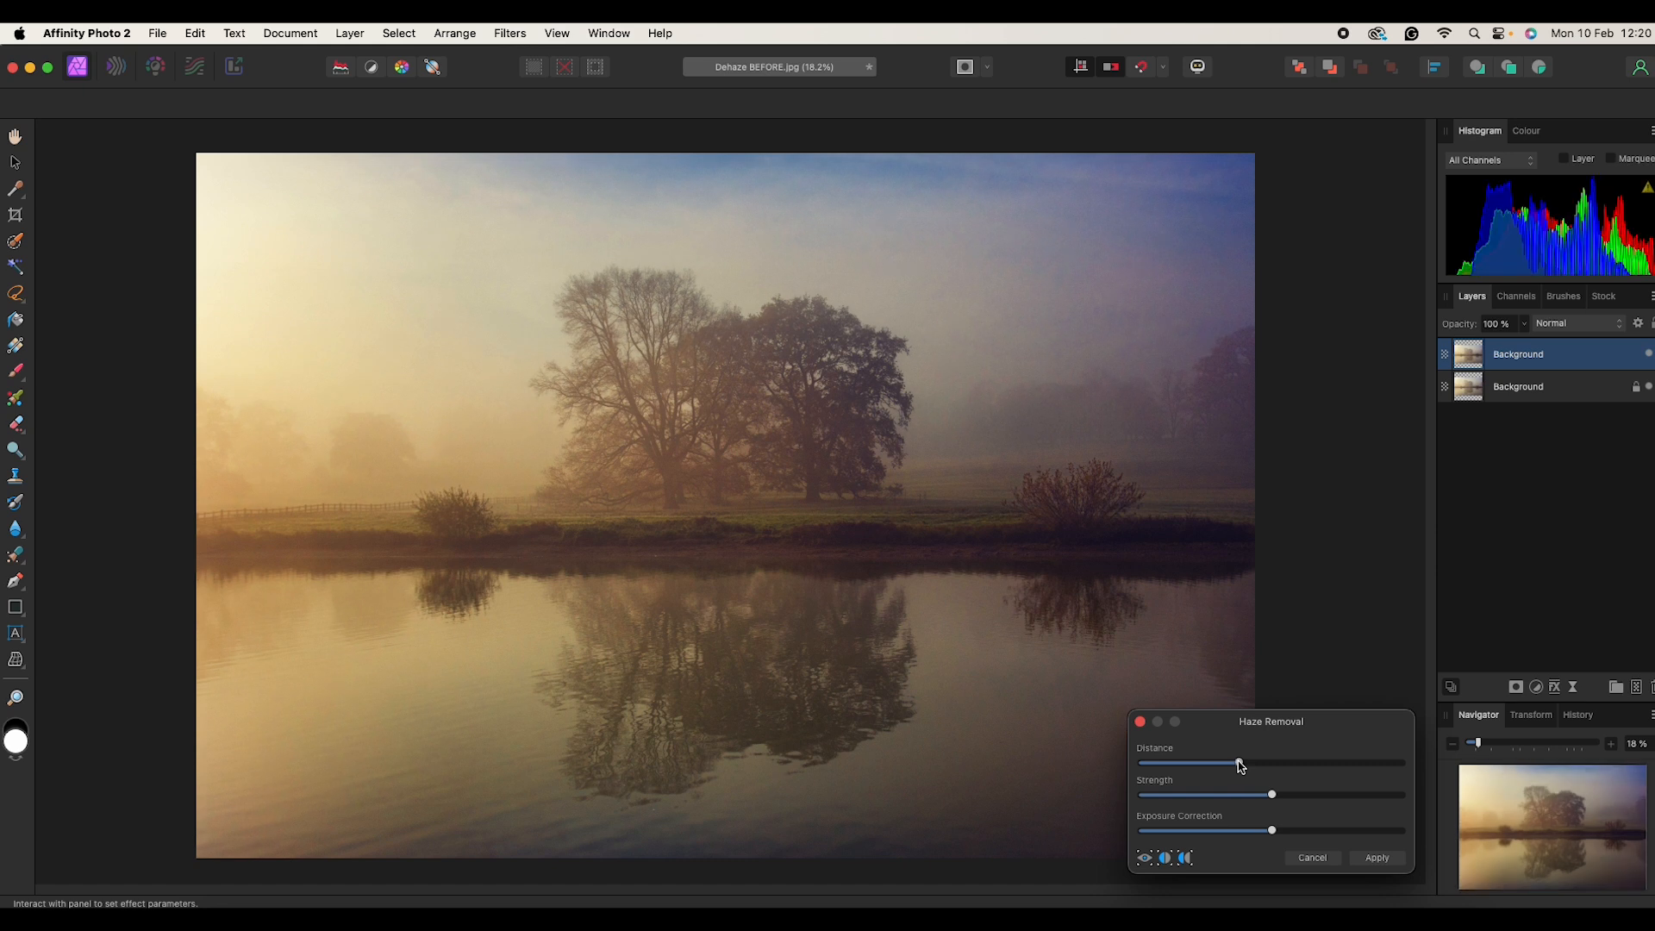
{"action": "mouse_move", "coordinate": [1233, 763]}
{"action": "left_mouse_down"}
{"action": "mouse_move", "coordinate": [1360, 763]}
{"action": "mouse_move", "coordinate": [1245, 764]}
{"action": "mouse_move", "coordinate": [1265, 764]}
{"action": "left_mouse_up"}
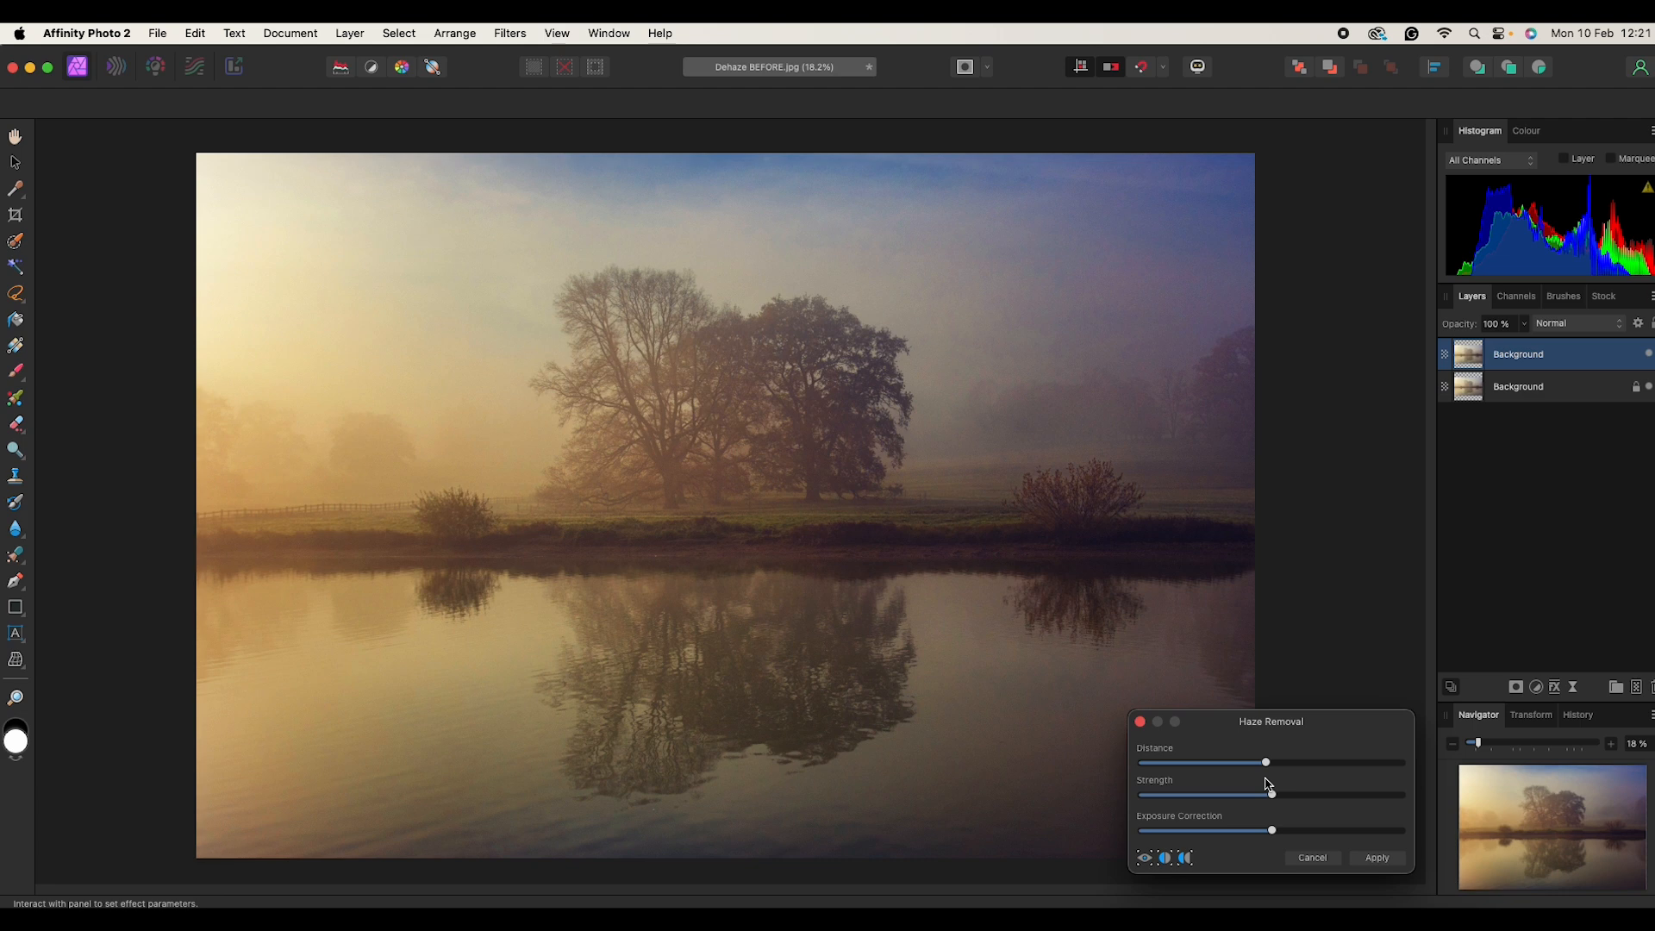
{"action": "mouse_move", "coordinate": [1272, 794]}
{"action": "left_mouse_down"}
{"action": "mouse_move", "coordinate": [1207, 795]}
{"action": "mouse_move", "coordinate": [1343, 794]}
{"action": "mouse_move", "coordinate": [1258, 796]}
{"action": "left_mouse_up"}
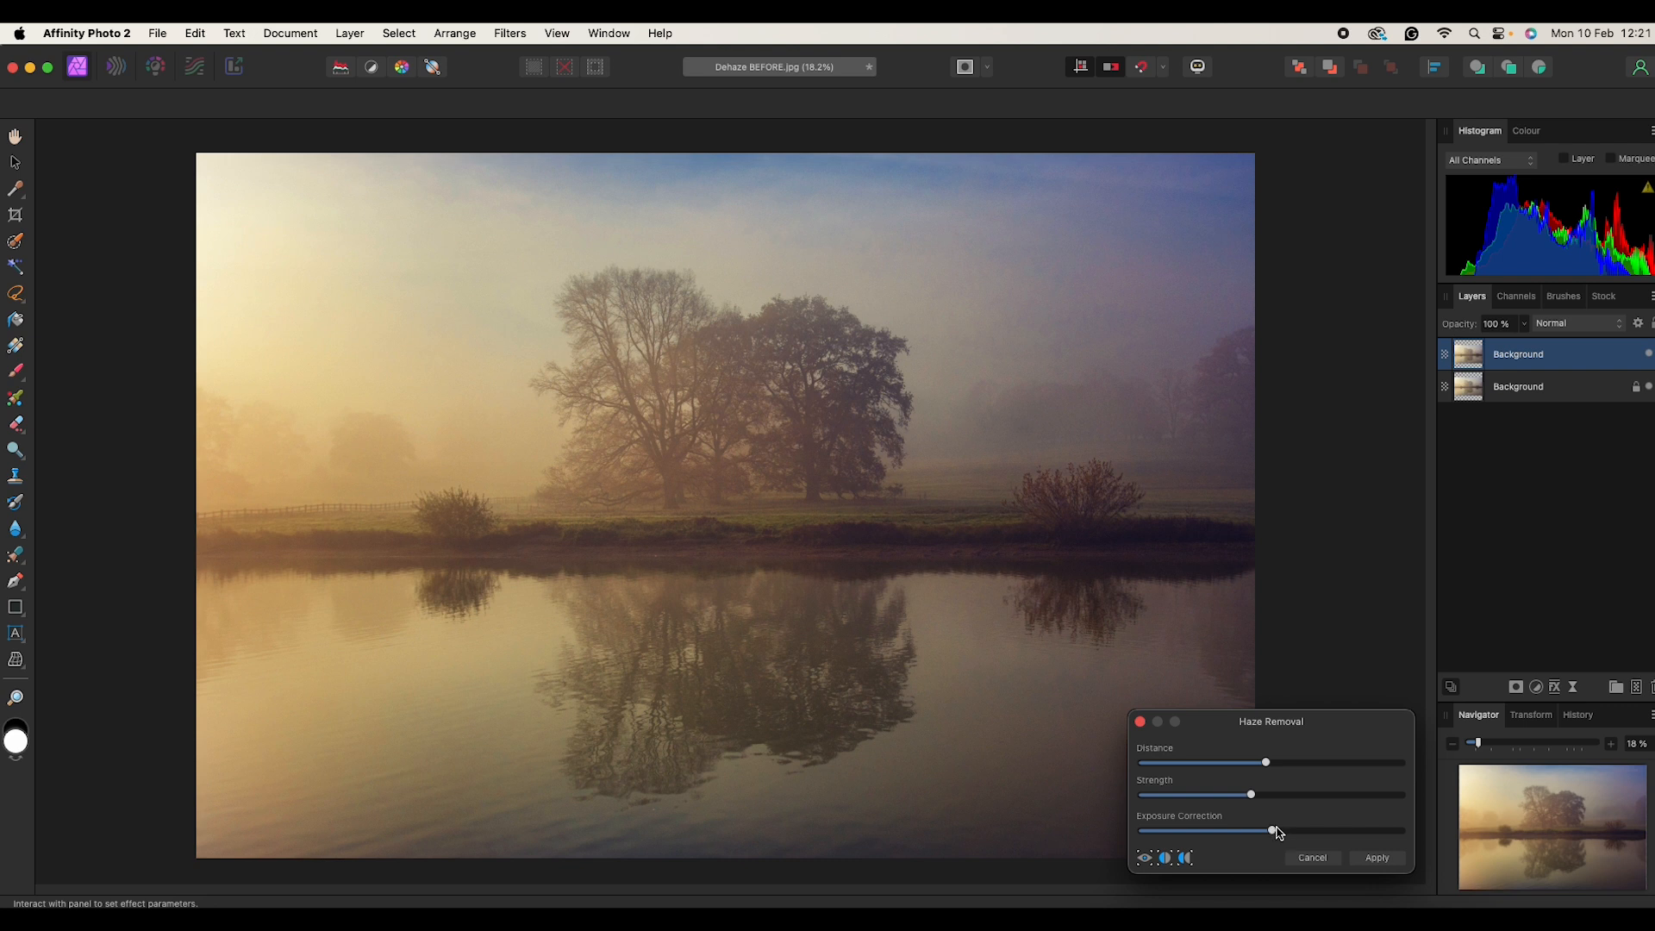
{"action": "mouse_move", "coordinate": [1278, 832]}
{"action": "left_mouse_down"}
{"action": "mouse_move", "coordinate": [1337, 834]}
{"action": "mouse_move", "coordinate": [1199, 828]}
{"action": "mouse_move", "coordinate": [1297, 827]}
{"action": "left_mouse_up"}
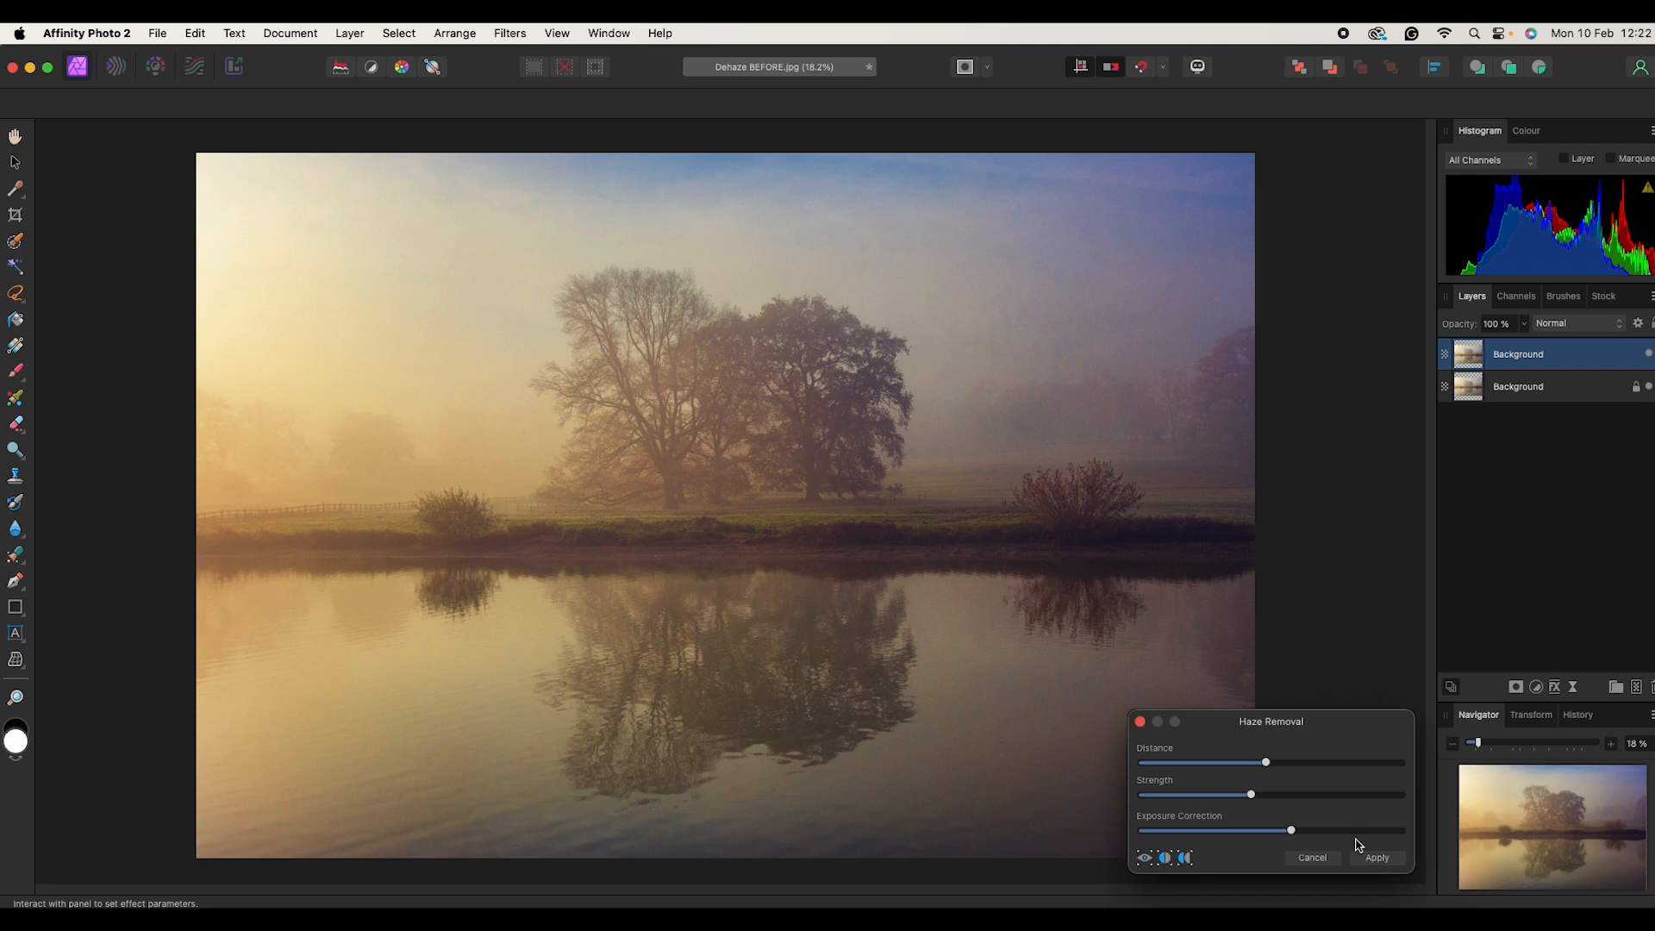
{"action": "left_click", "coordinate": [1378, 859]}
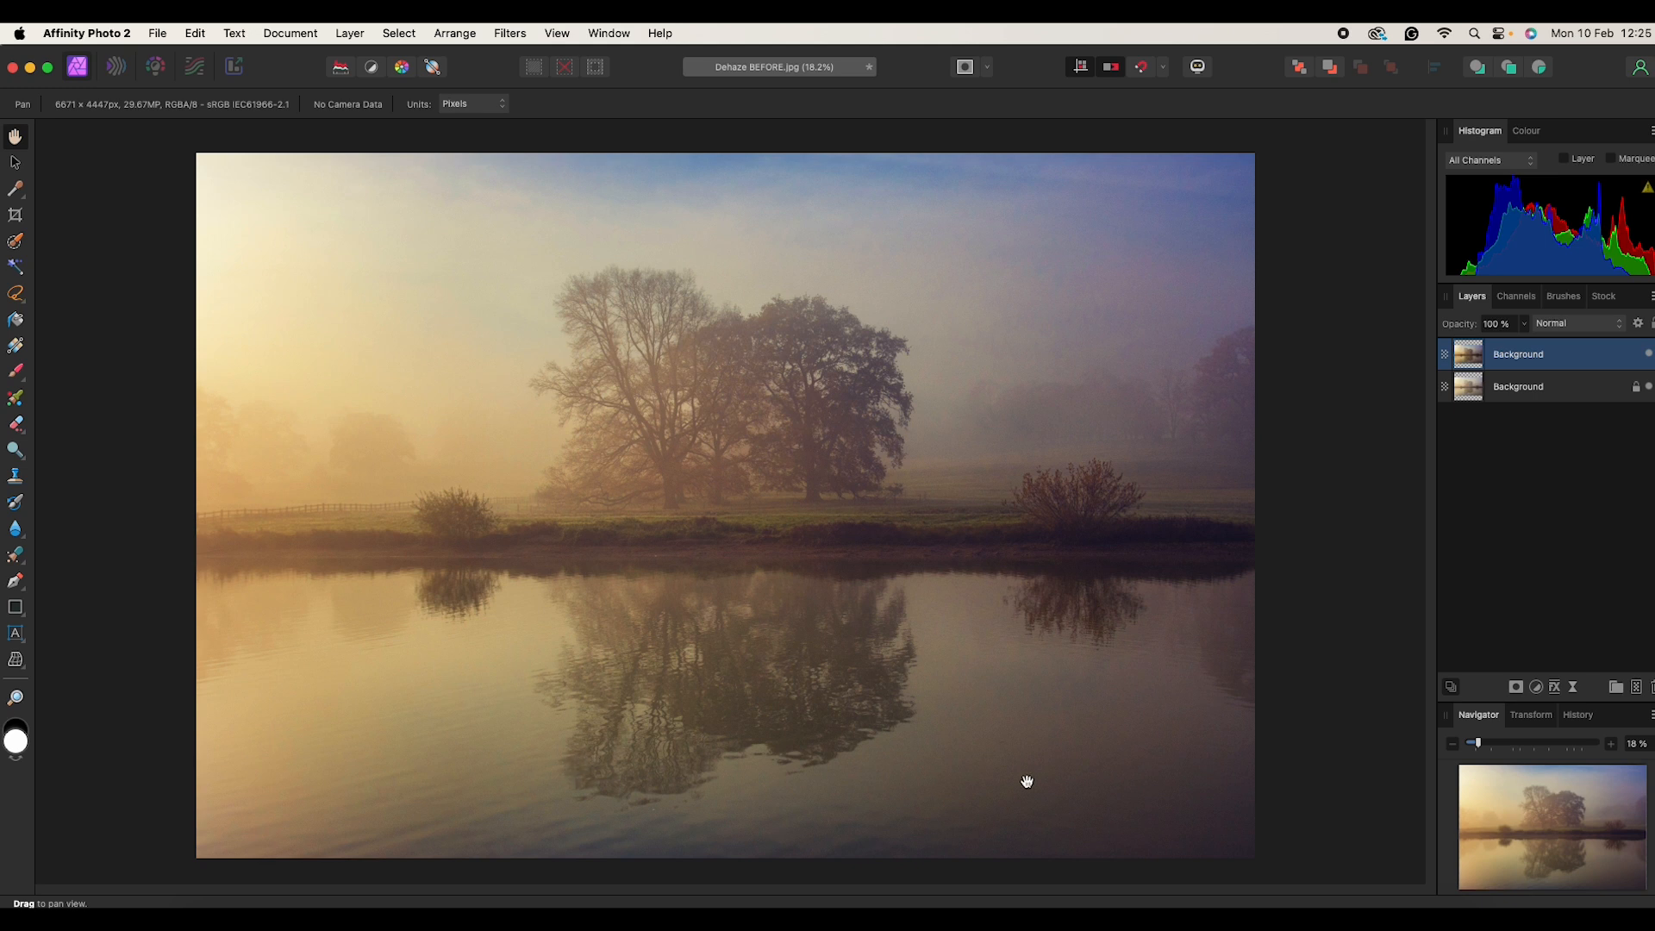
Step: Add an HSL adjustment above the dehazed layer with a Saturation Shift of 22%
{"action": "left_click", "coordinate": [1536, 688]}
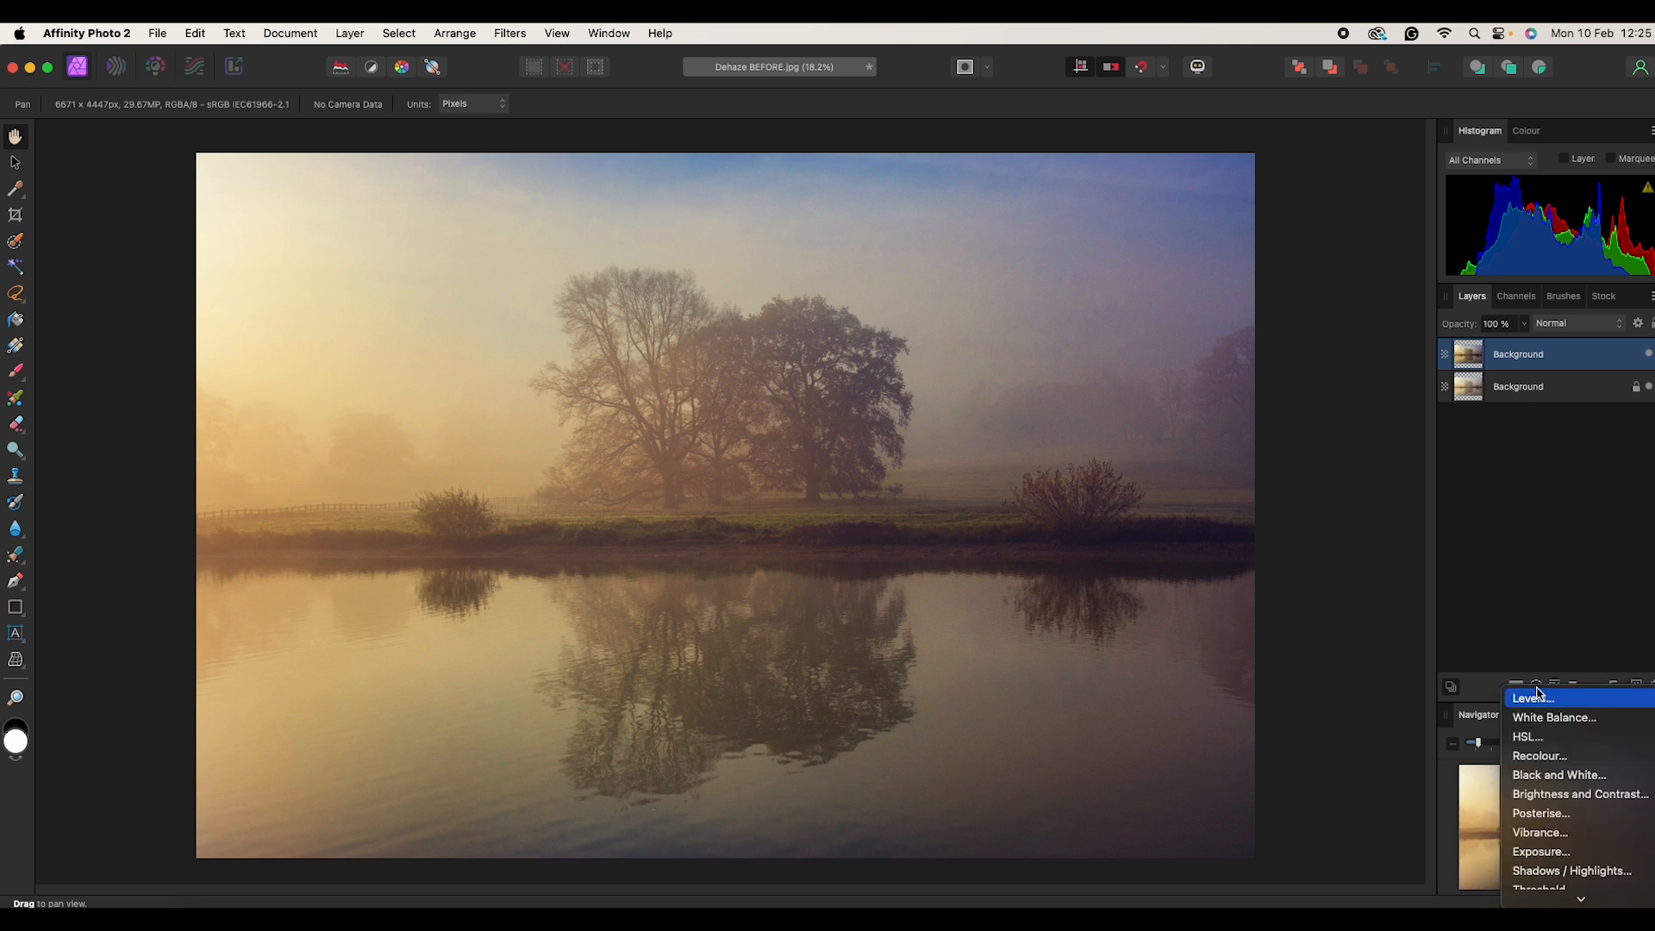
{"action": "left_click", "coordinate": [1529, 741]}
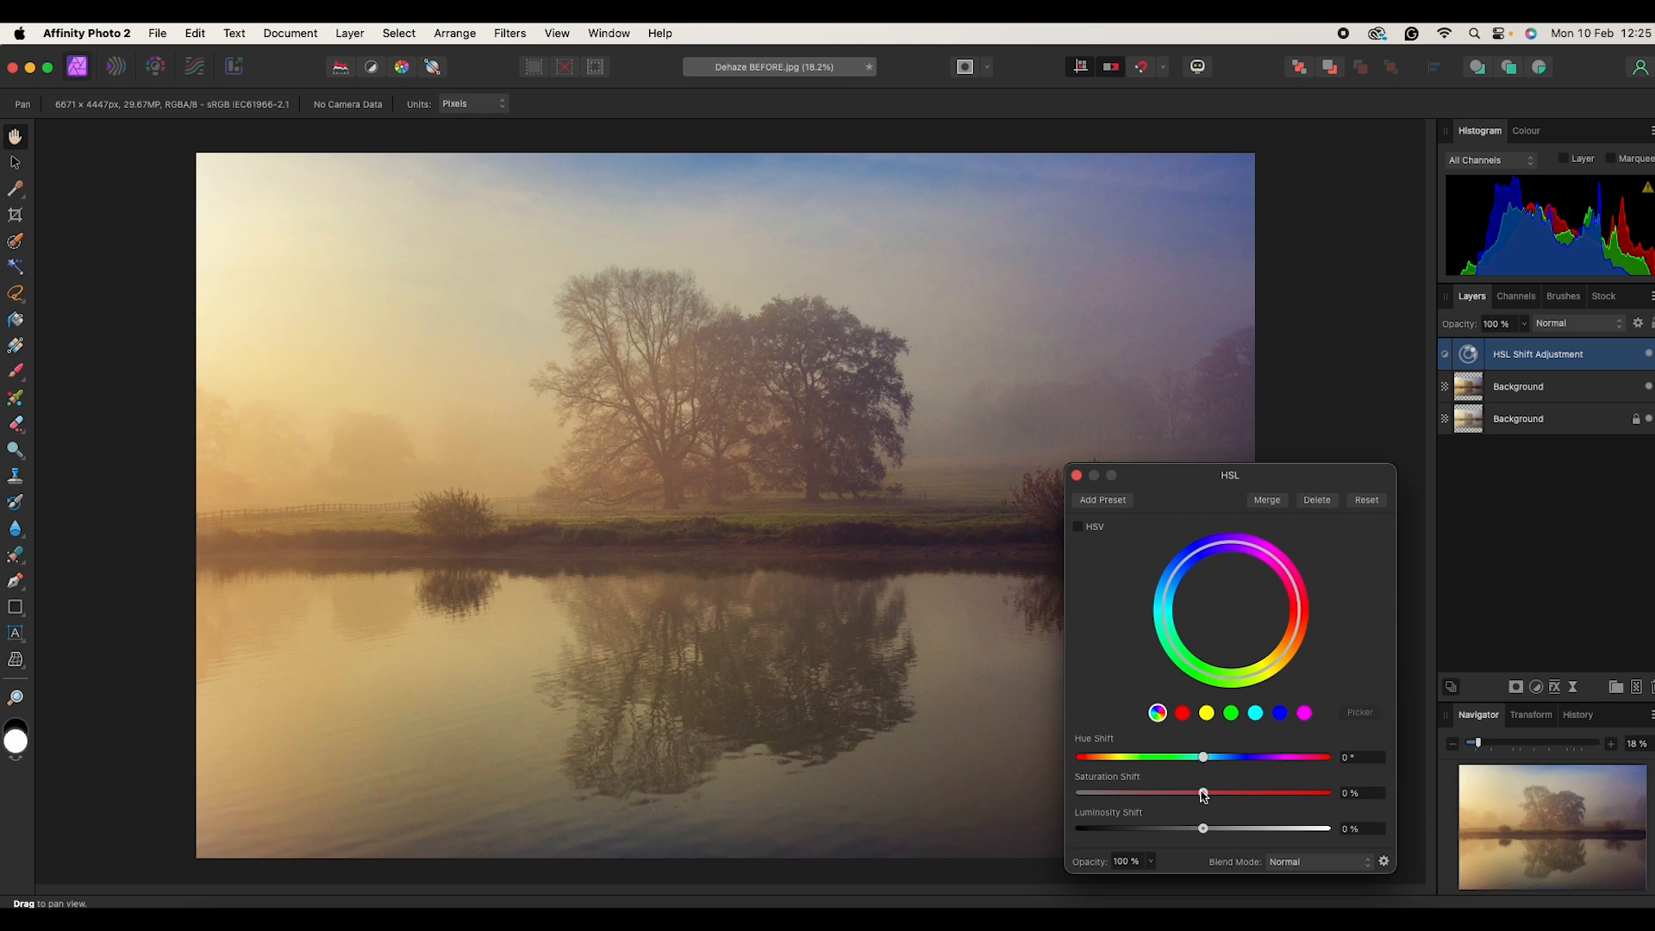
{"action": "mouse_move", "coordinate": [1205, 794]}
{"action": "left_mouse_down"}
{"action": "mouse_move", "coordinate": [1310, 795]}
{"action": "mouse_move", "coordinate": [1231, 795]}
{"action": "left_mouse_up"}
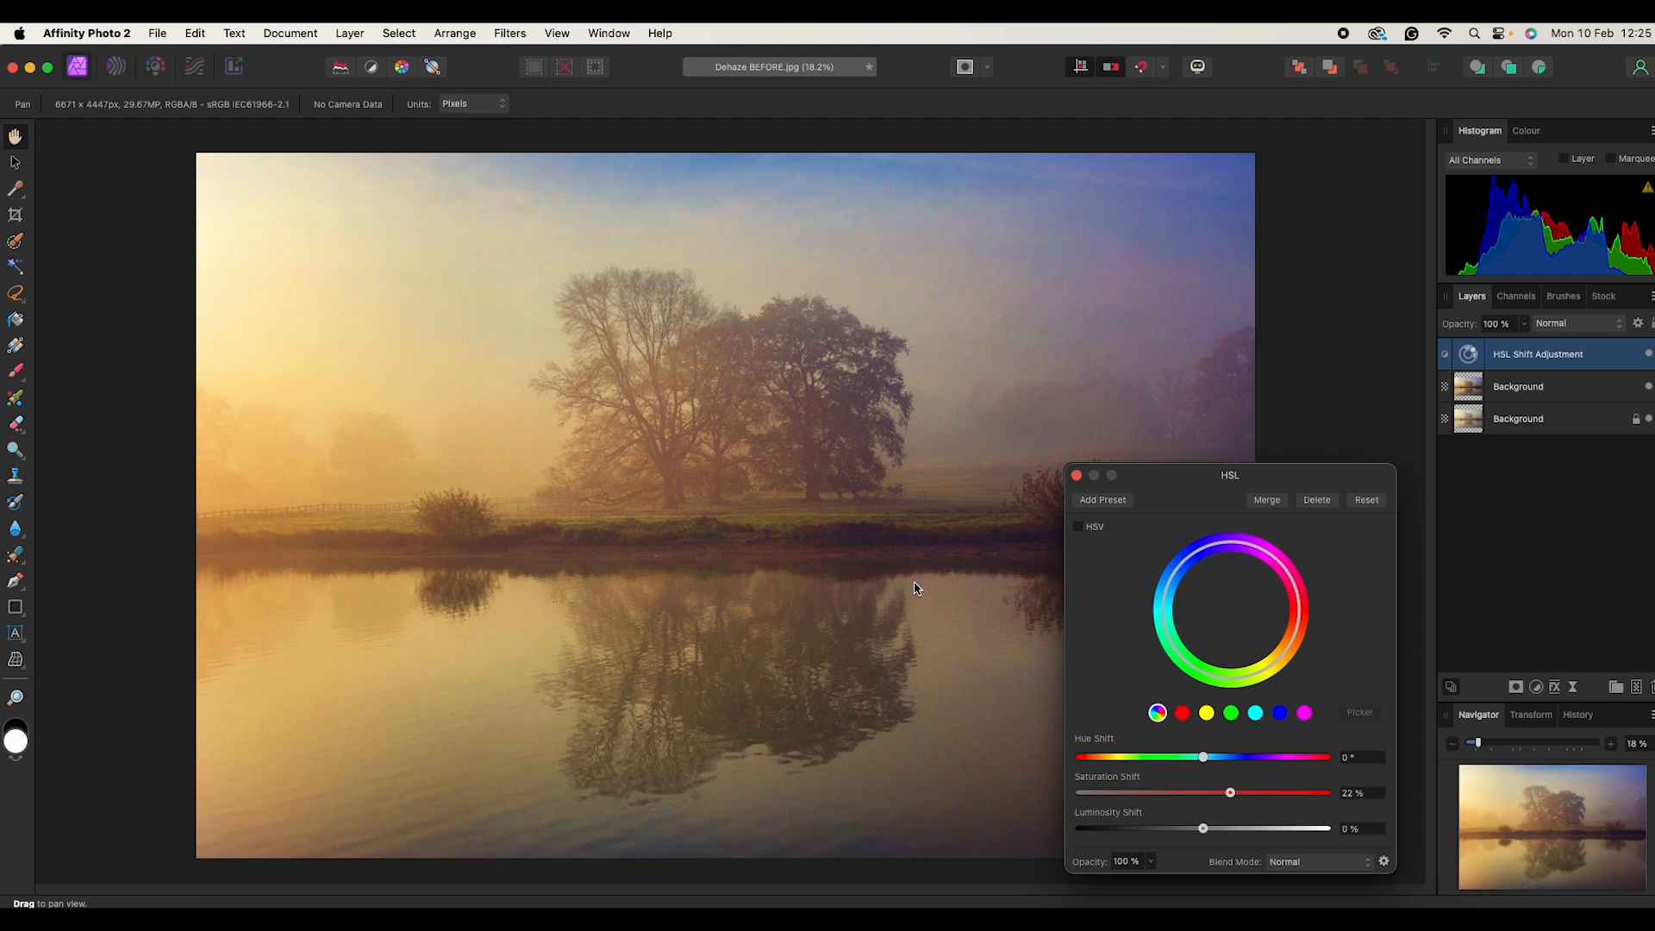
{"action": "left_click", "coordinate": [1077, 475]}
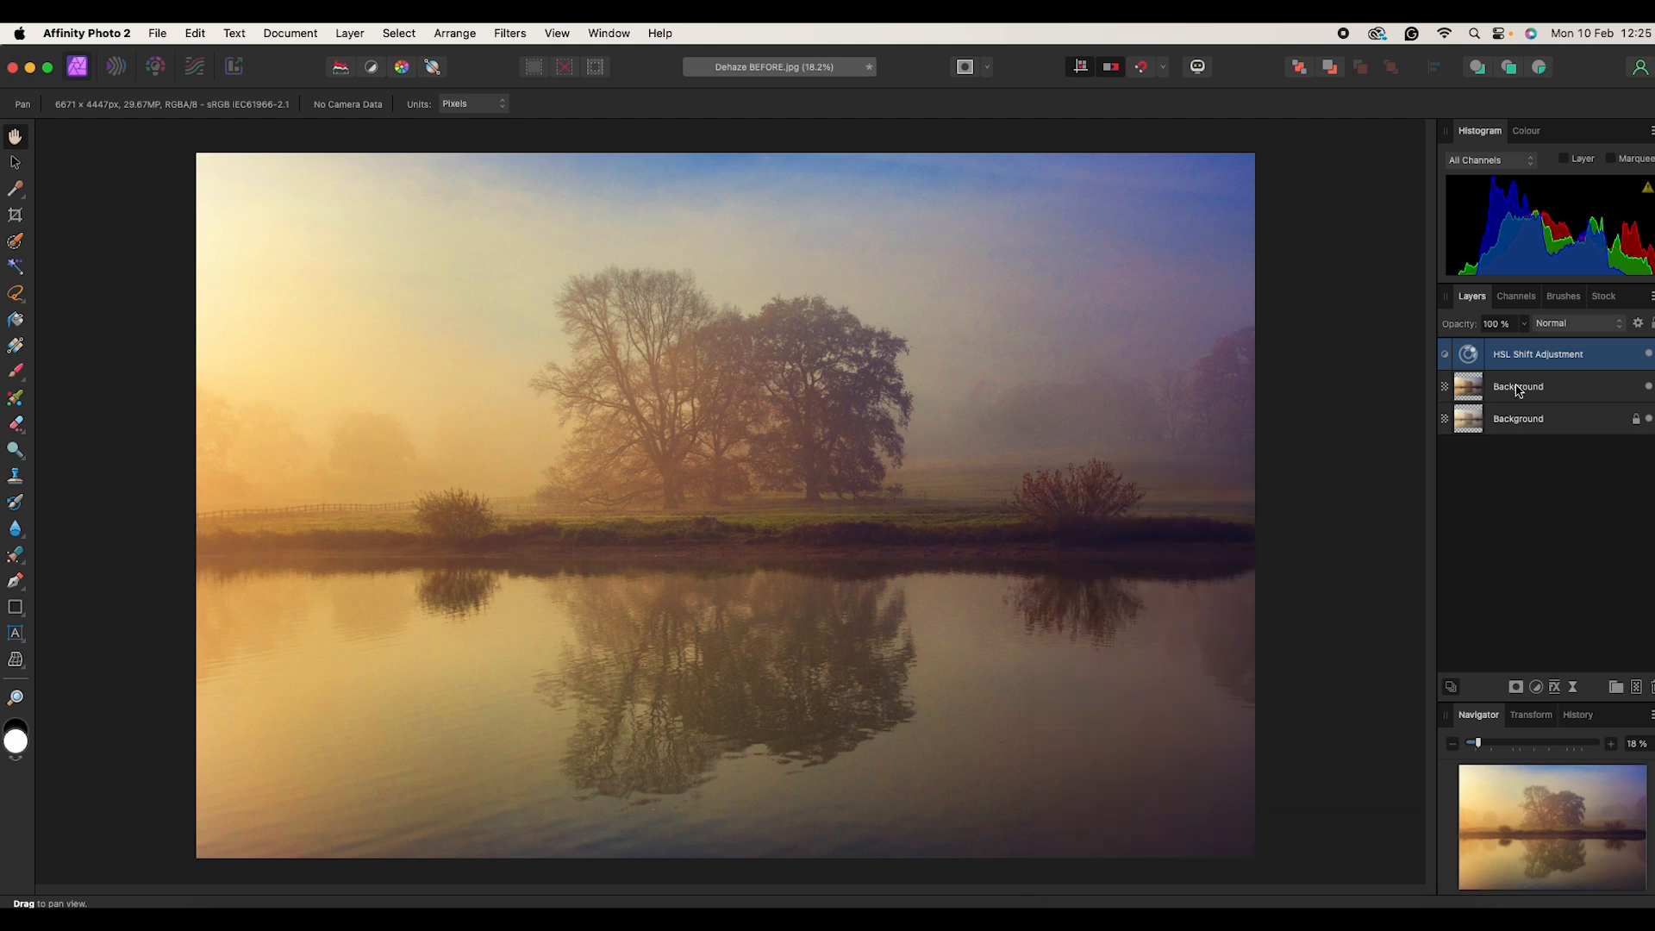
Step: Denoise the dehazed upper Background layer with Luminance at 74% and Colours at 56%
{"action": "left_click", "coordinate": [1517, 393]}
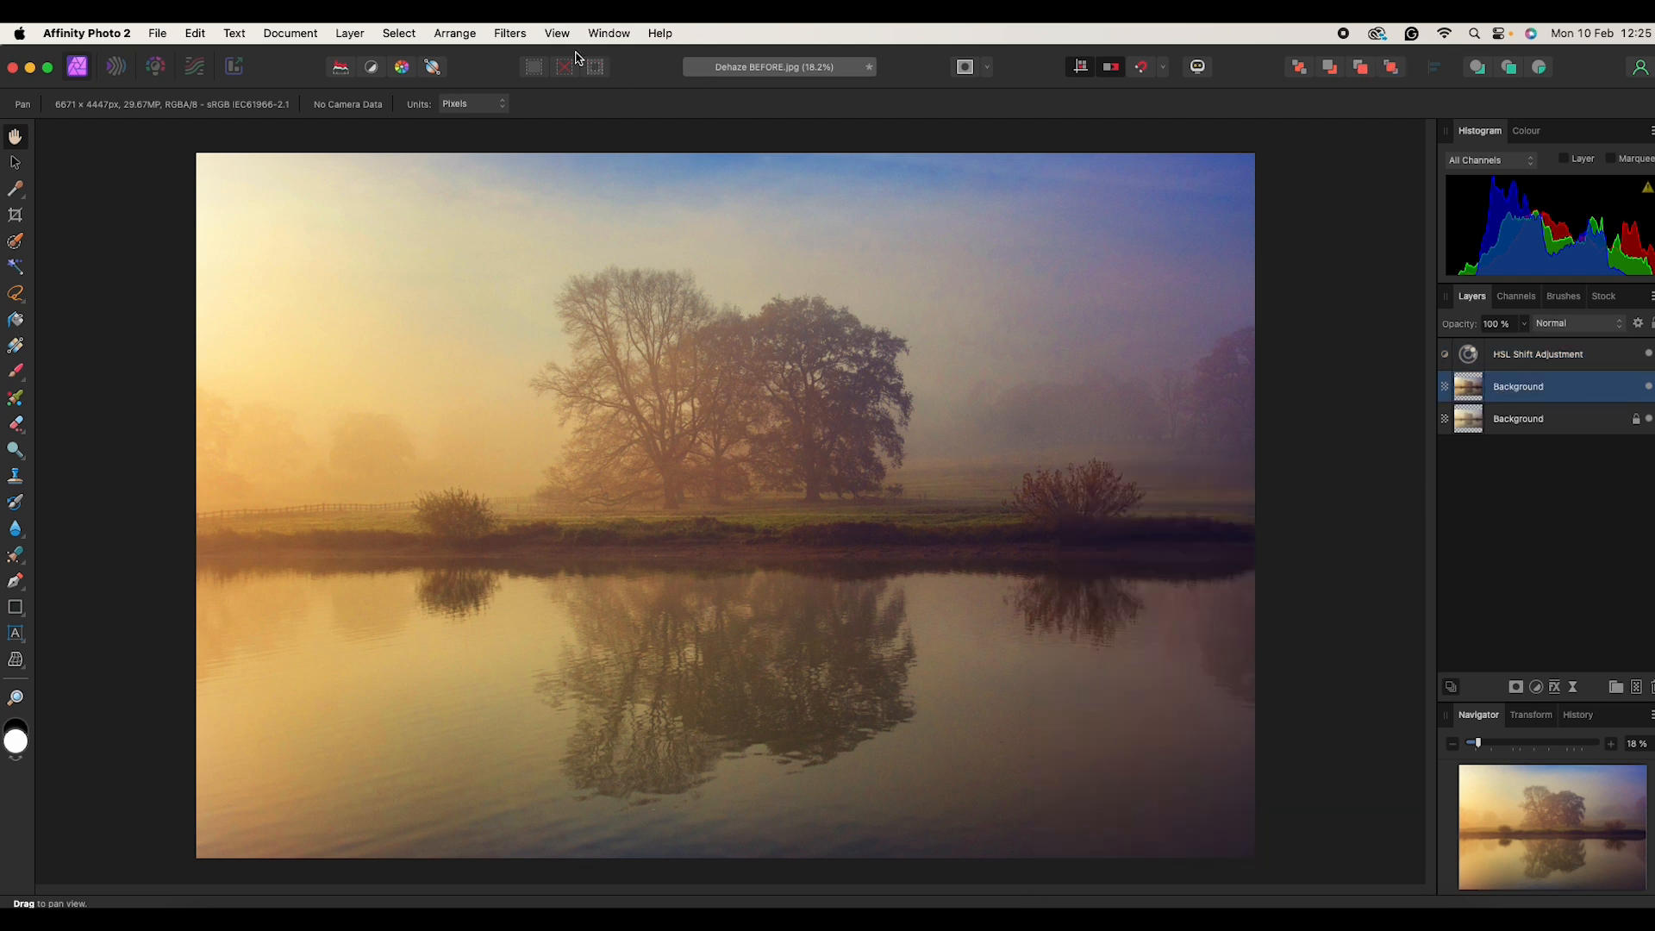
{"action": "left_click", "coordinate": [515, 34]}
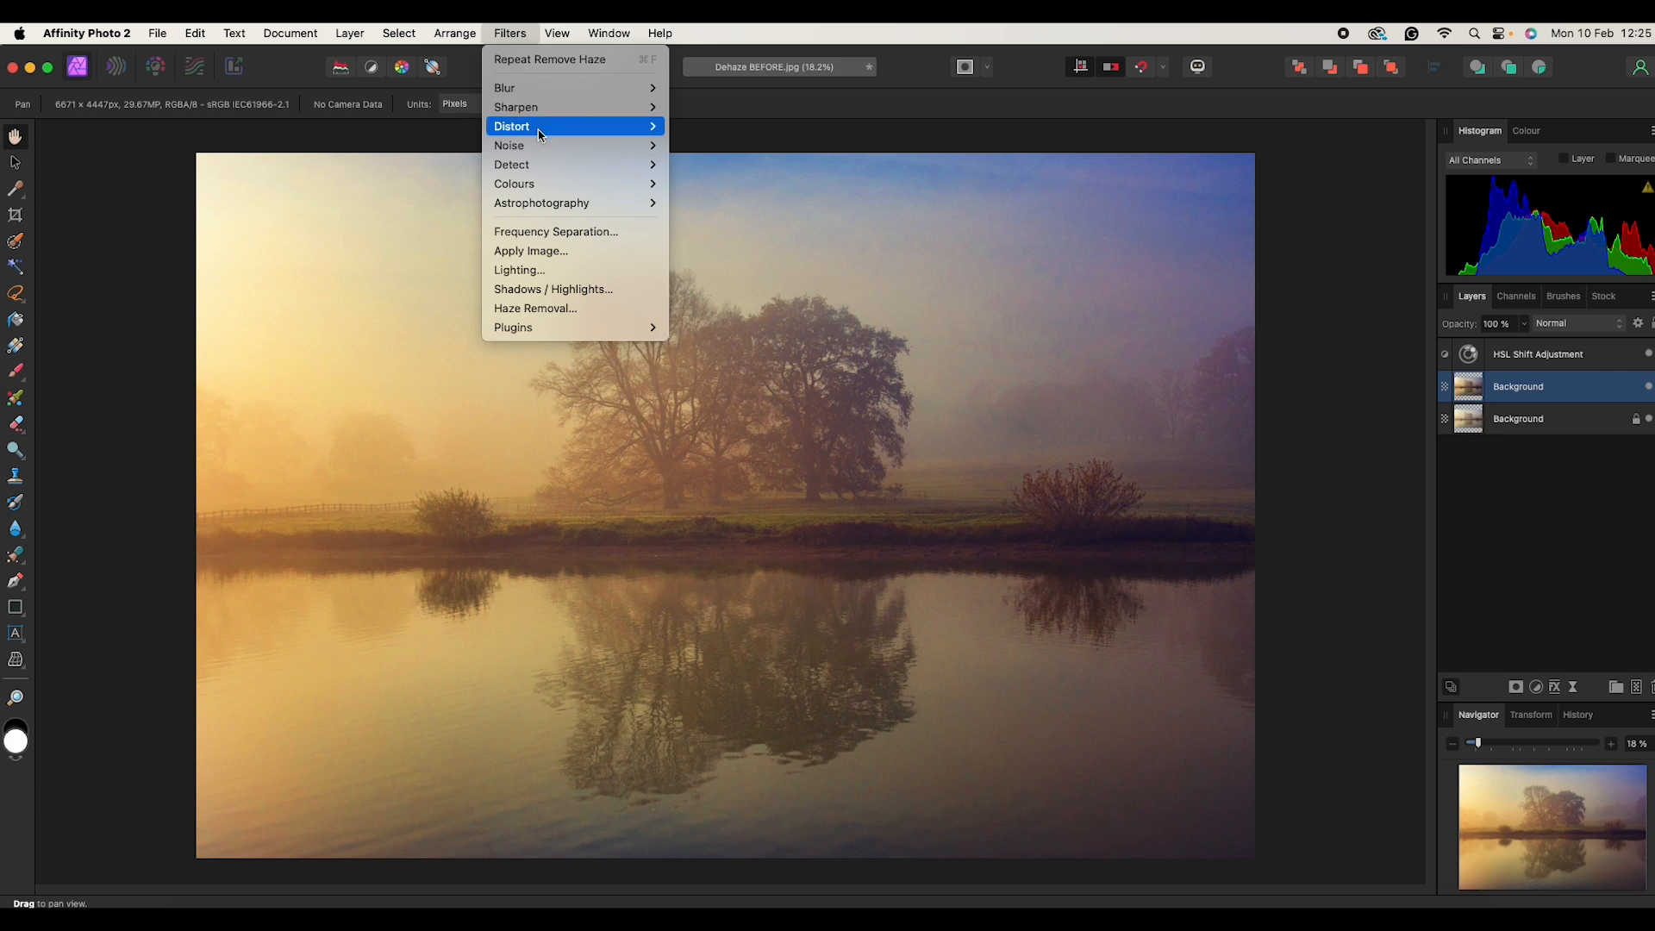
{"action": "mouse_move", "coordinate": [531, 146]}
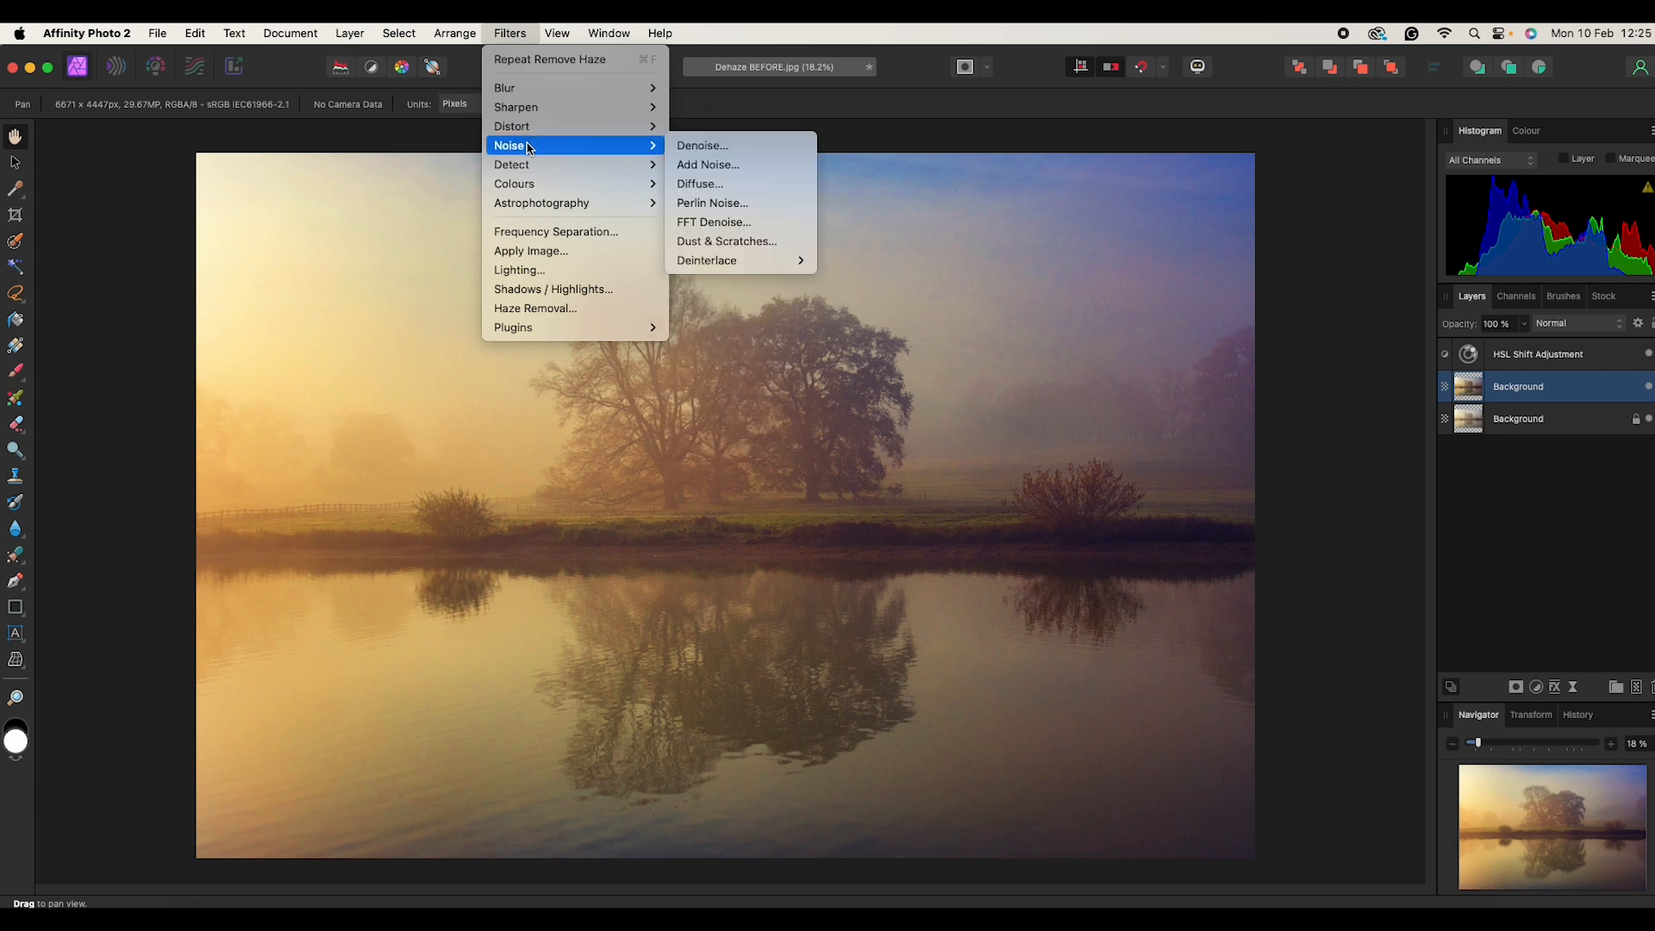
{"action": "left_click", "coordinate": [711, 148]}
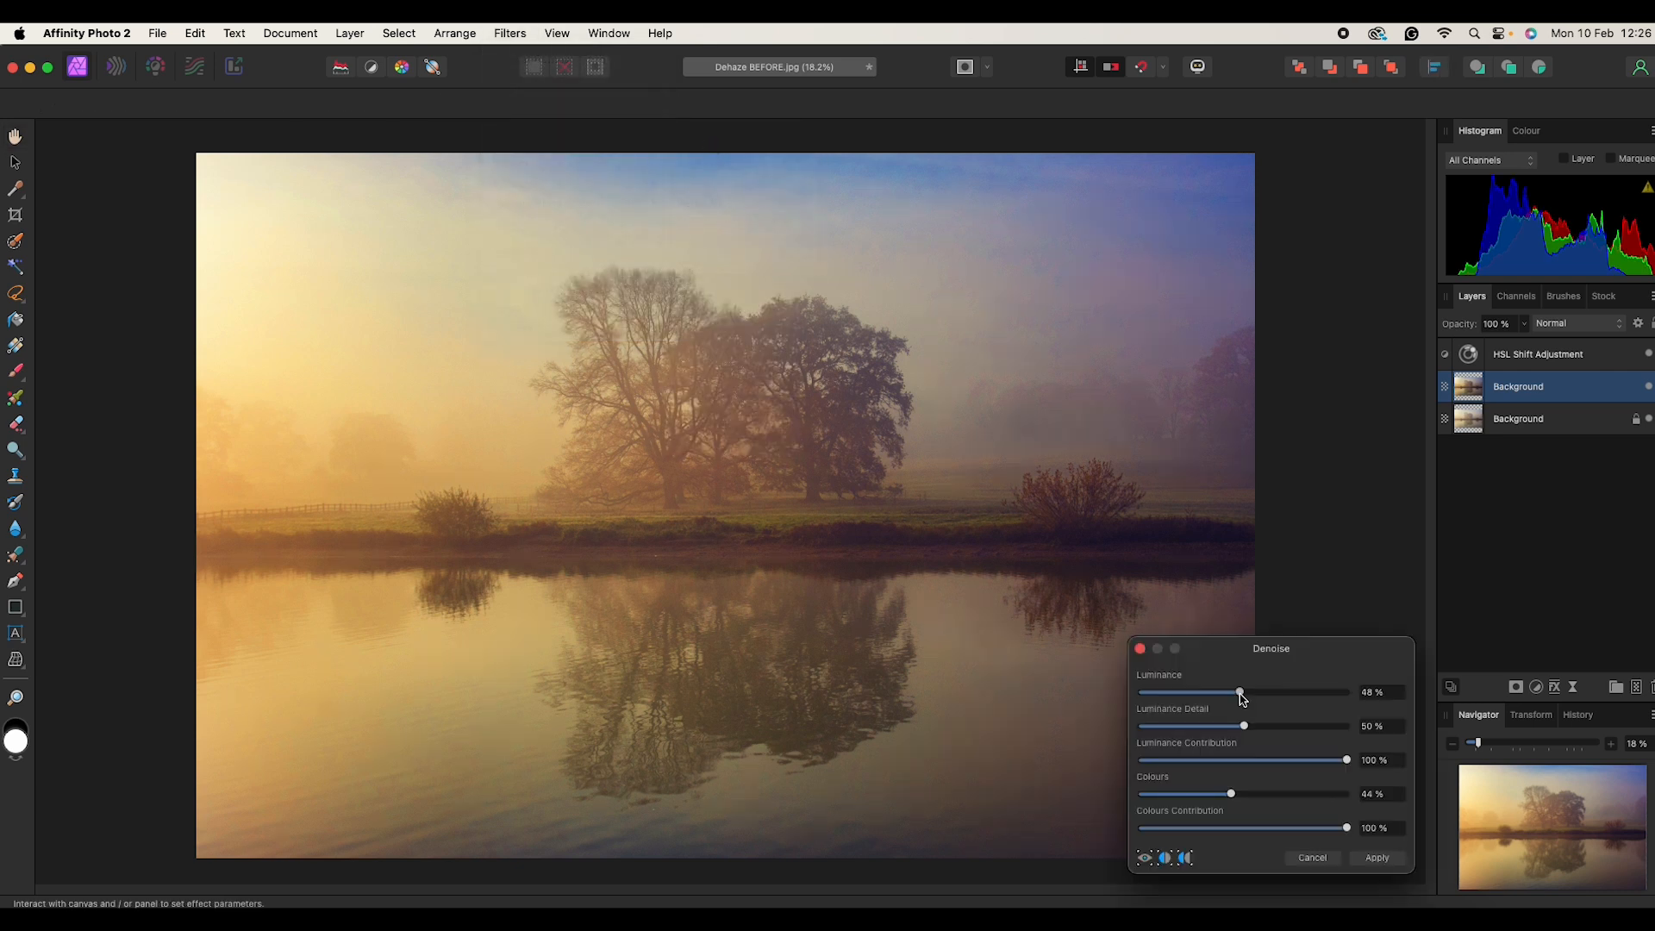
{"action": "left_click_drag", "start_coordinate": [1240, 695], "coordinate": [1292, 692]}
{"action": "left_click_drag", "start_coordinate": [1232, 794], "coordinate": [1262, 792]}
{"action": "left_click", "coordinate": [1371, 860]}
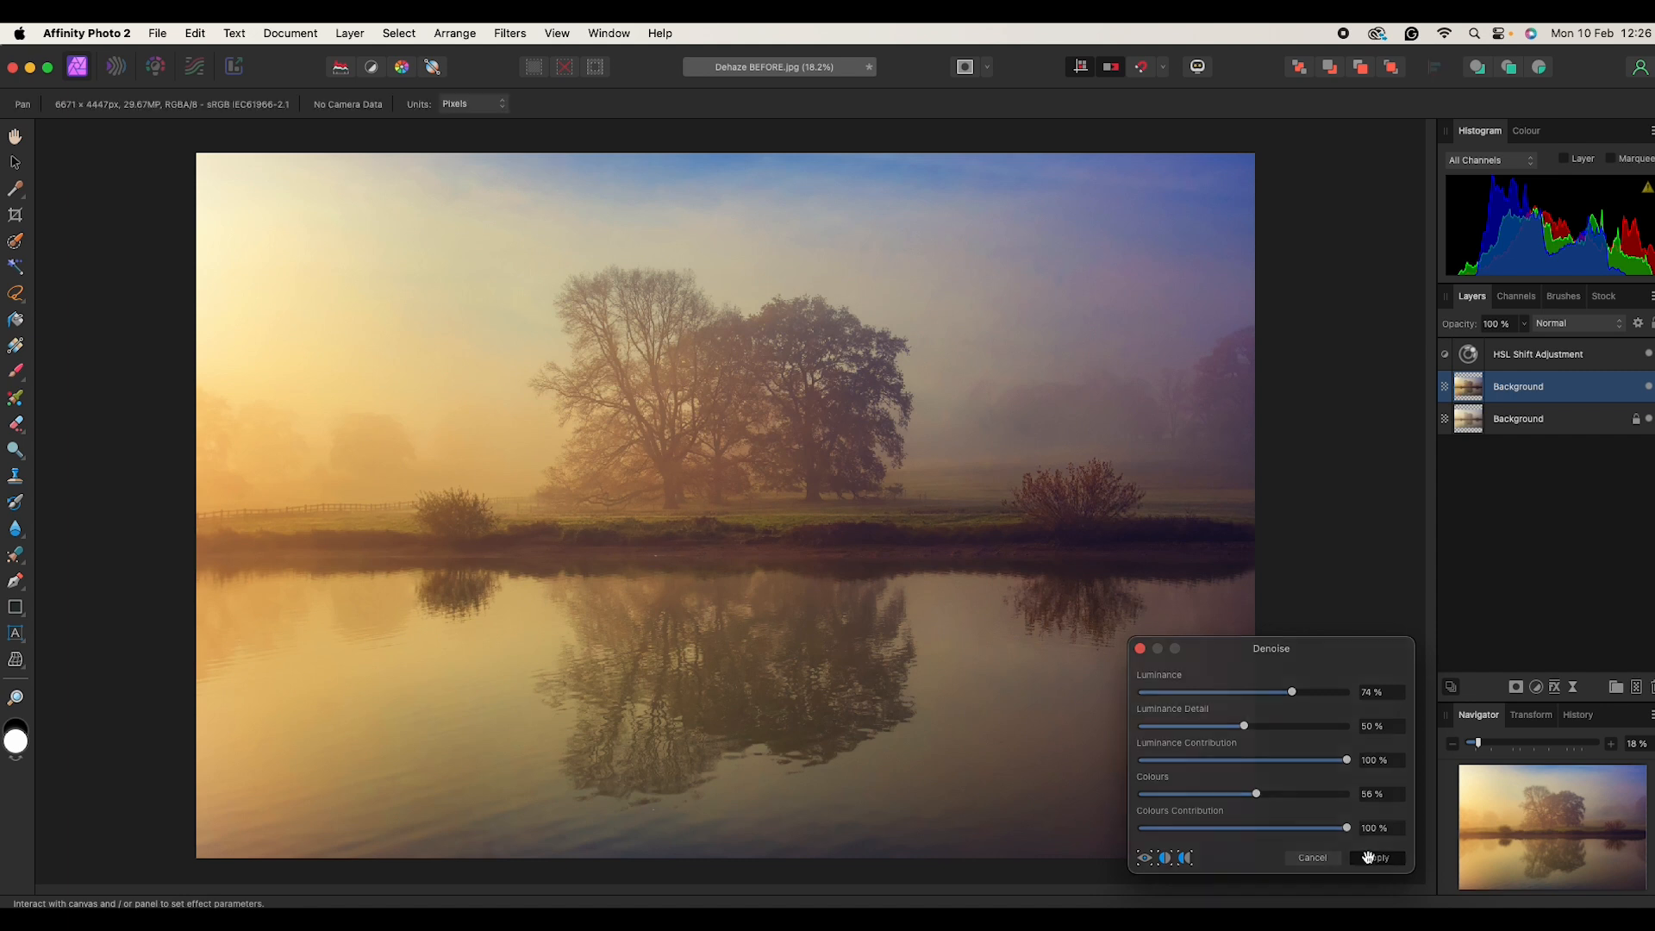
Step: Add a Curves adjustment on top with a gentle S-curve, raising the highlights slightly and lowering the shadows to about X 0.285, Y 0.252
{"action": "left_click", "coordinate": [1538, 688]}
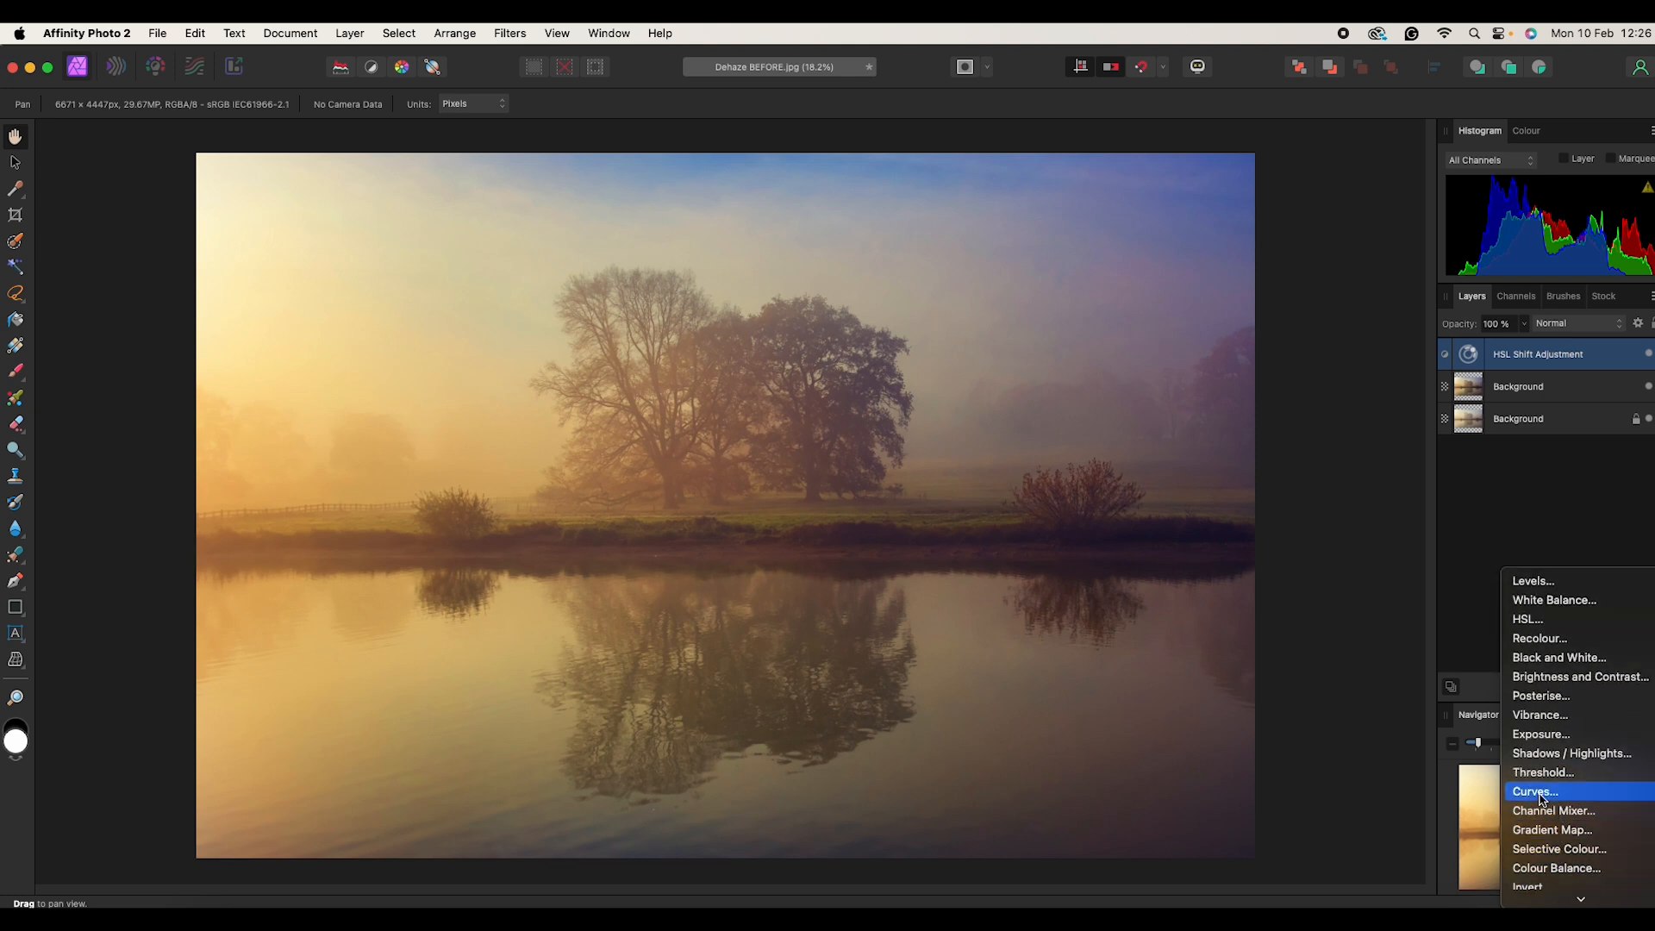
{"action": "left_click", "coordinate": [1543, 791]}
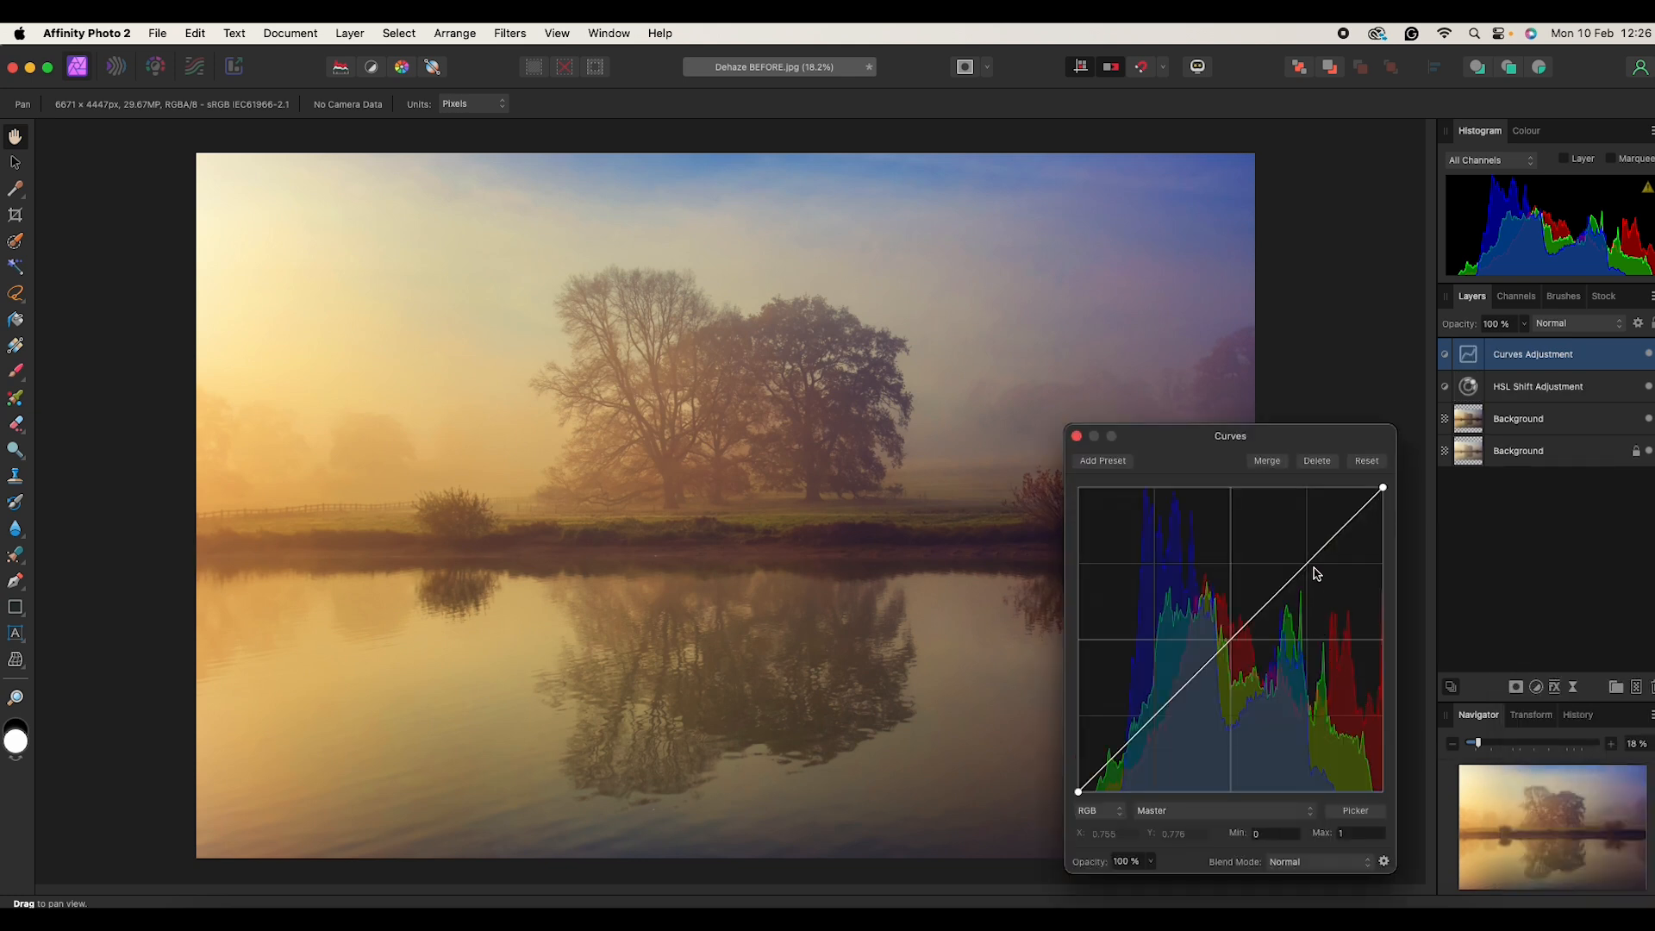
{"action": "left_click_drag", "start_coordinate": [1310, 570], "coordinate": [1301, 559]}
{"action": "left_click", "coordinate": [1158, 710]}
{"action": "left_click_drag", "start_coordinate": [1160, 712], "coordinate": [1166, 715]}
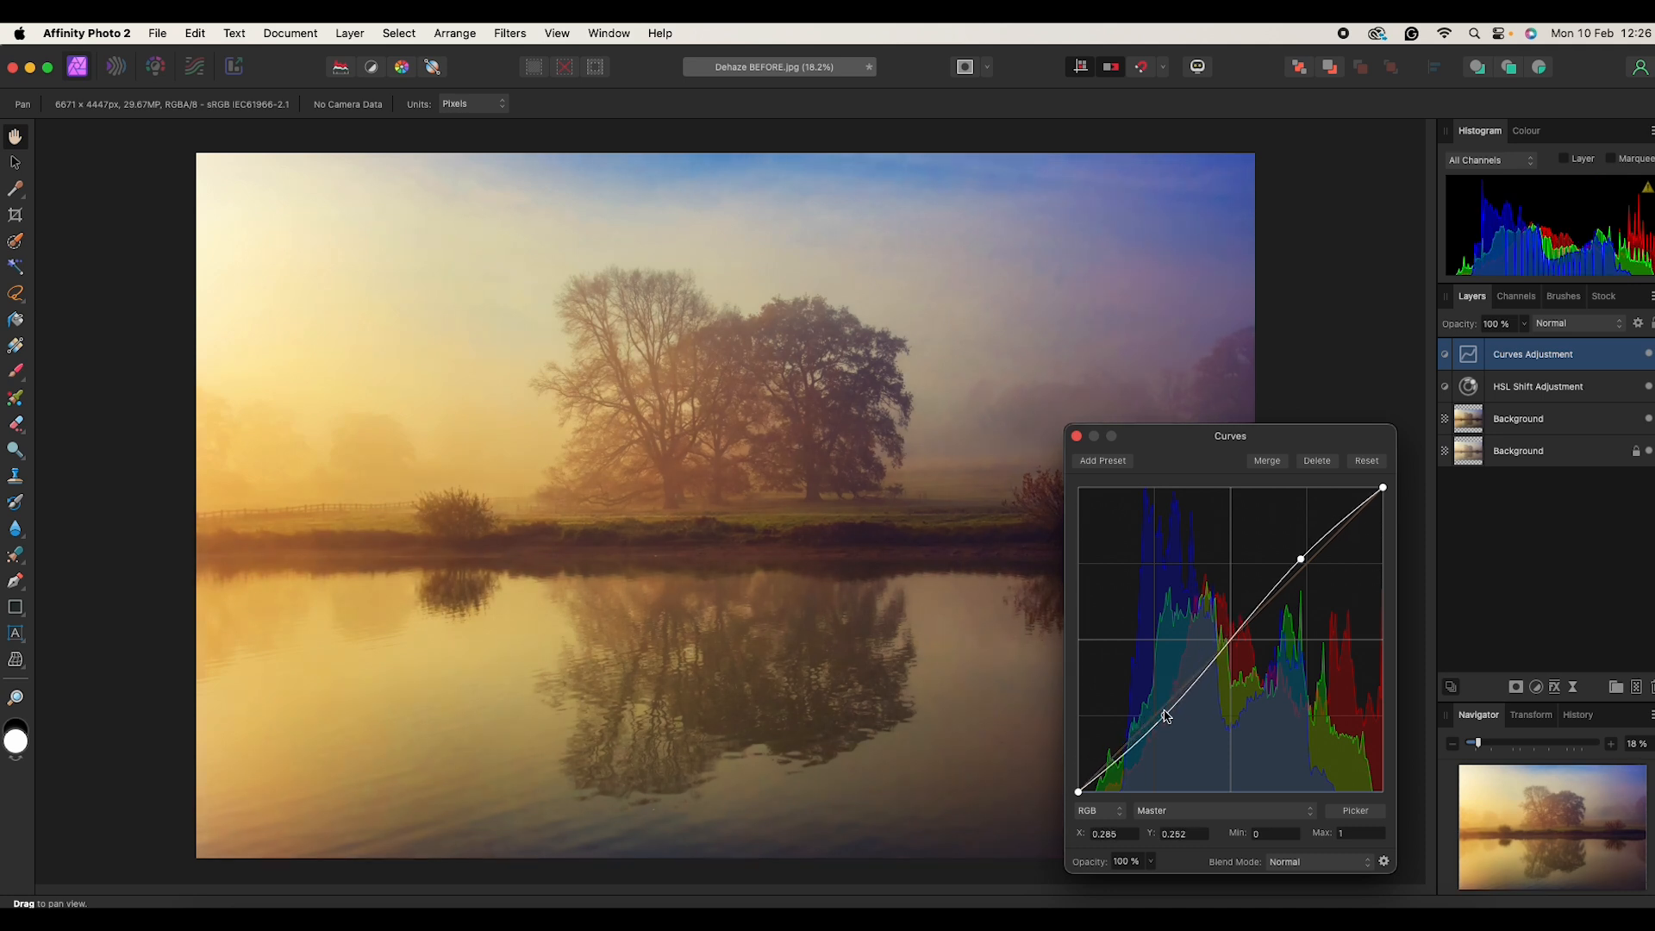
{"action": "left_click", "coordinate": [1076, 437]}
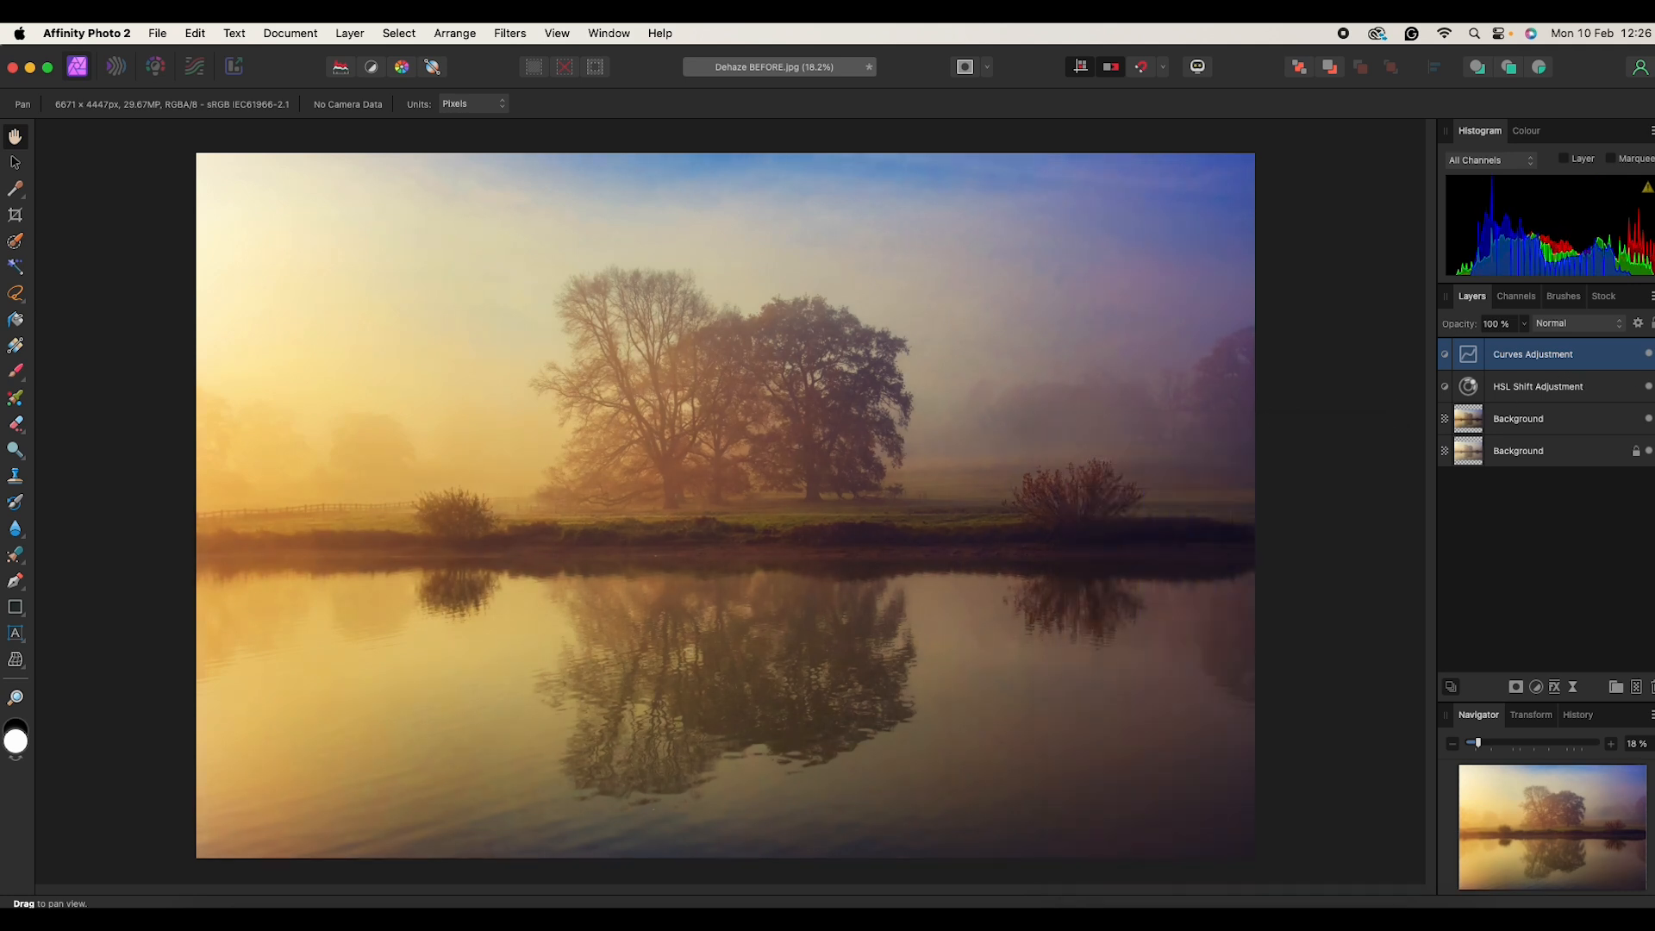
Step: Compare the photo before and after by hiding and reshowing the Curves, HSL and dehazed Background layers
{"action": "left_click", "coordinate": [1648, 353]}
{"action": "left_click", "coordinate": [1647, 386]}
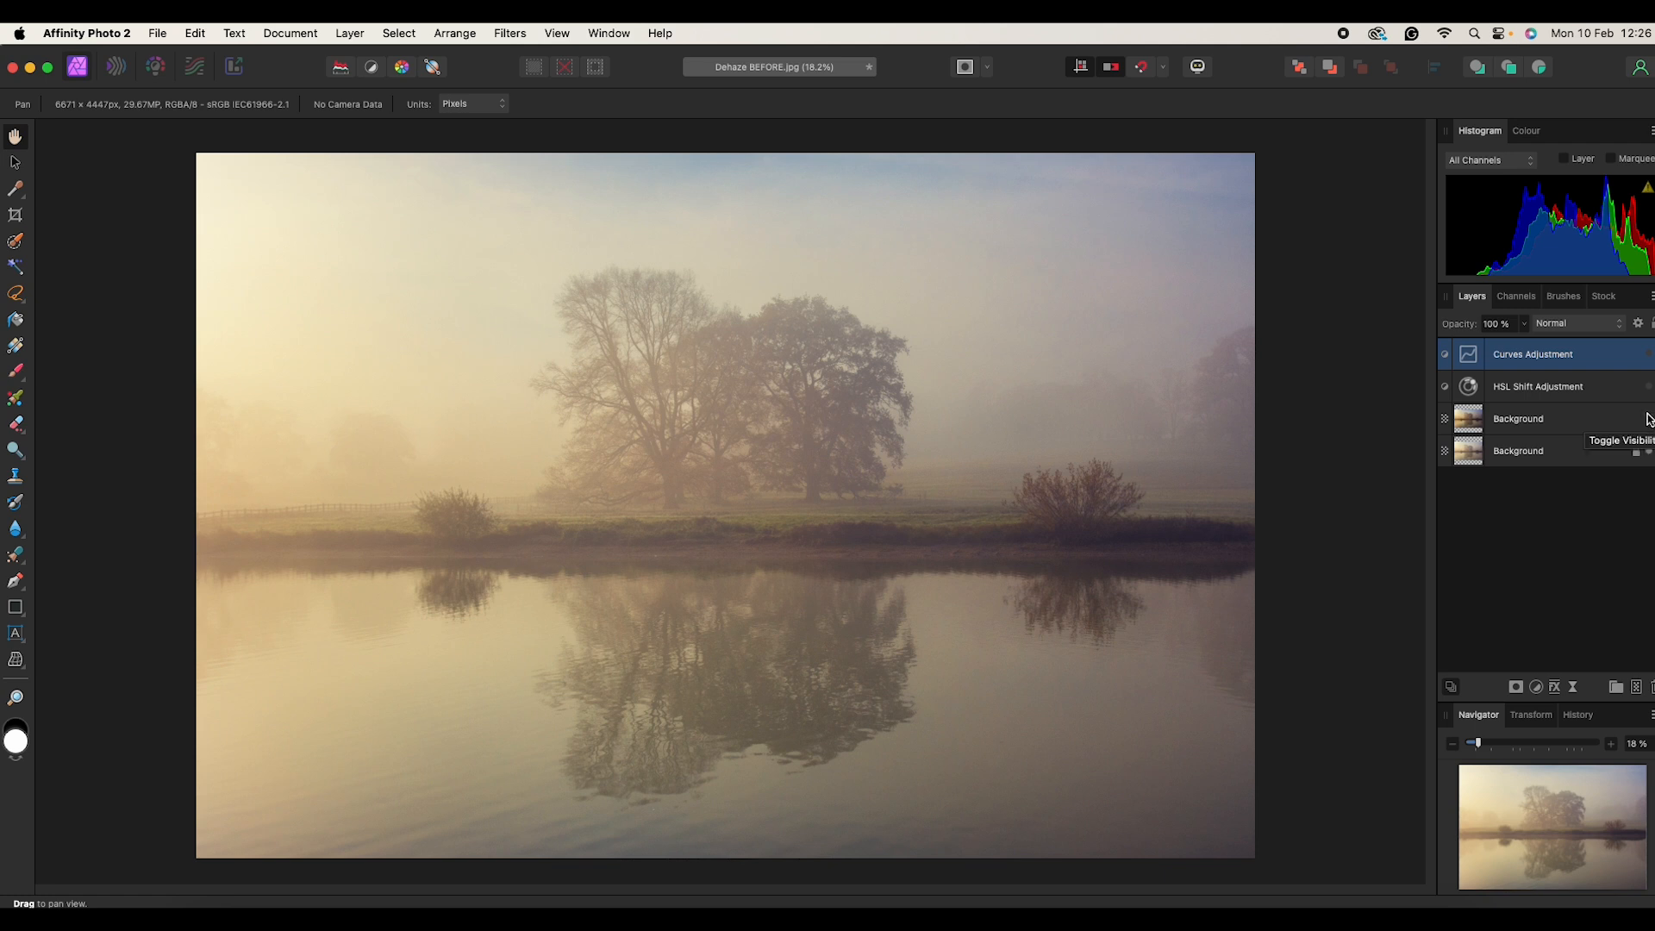
{"action": "left_click", "coordinate": [1649, 419]}
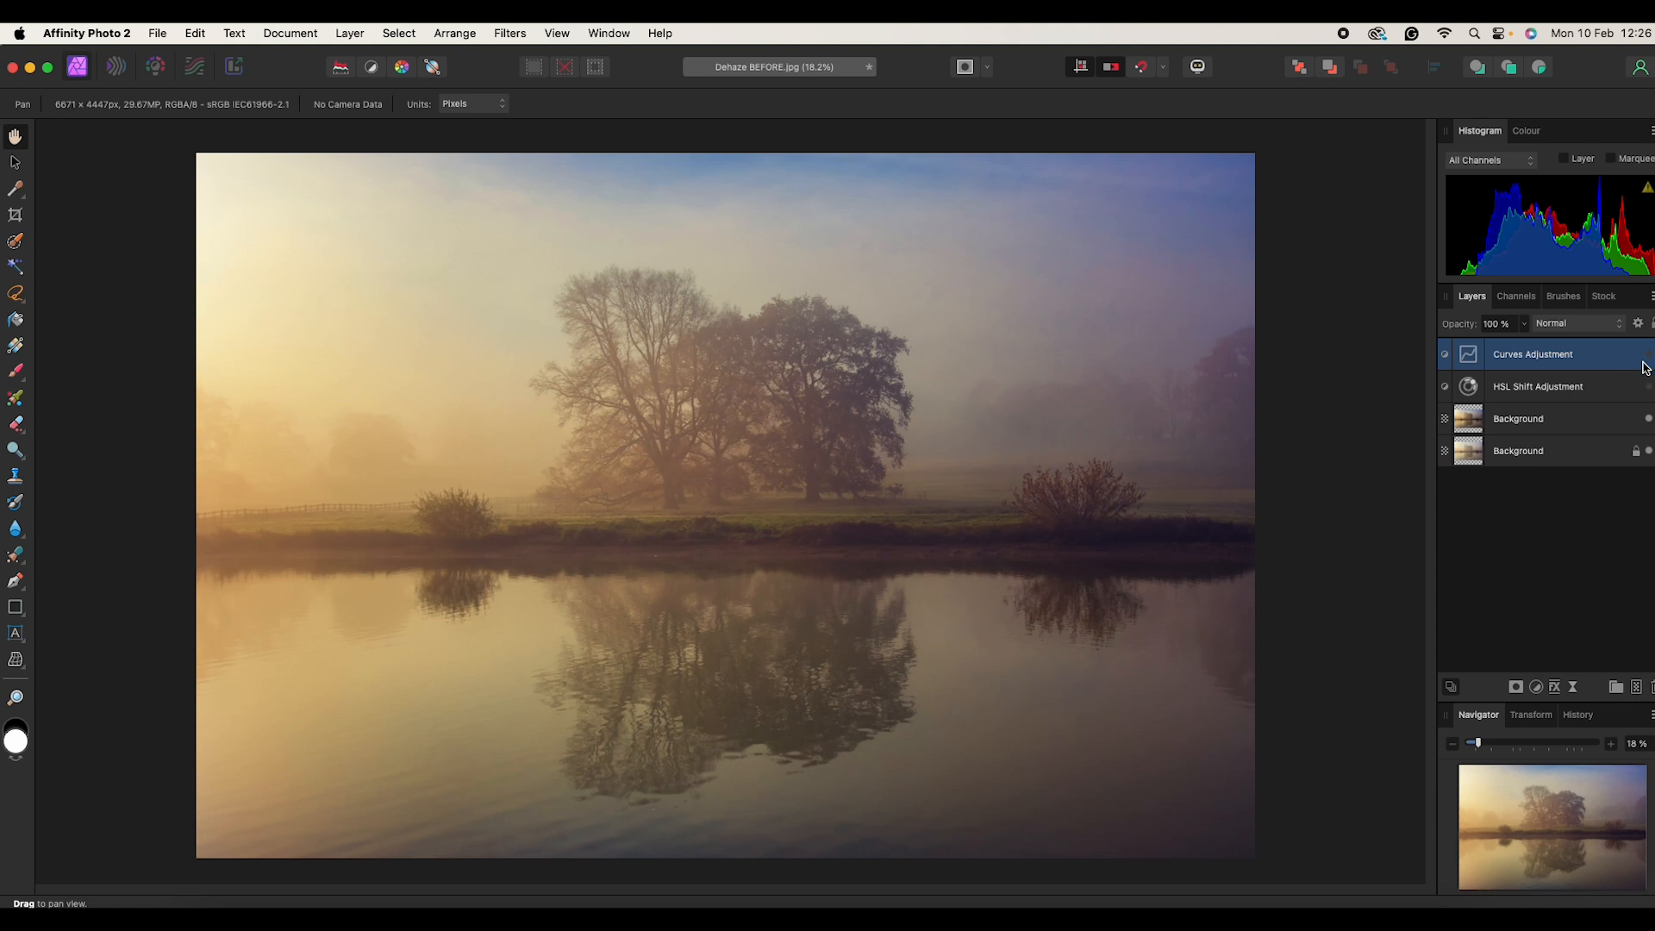
{"action": "left_click", "coordinate": [1649, 387]}
{"action": "left_click", "coordinate": [1648, 354]}
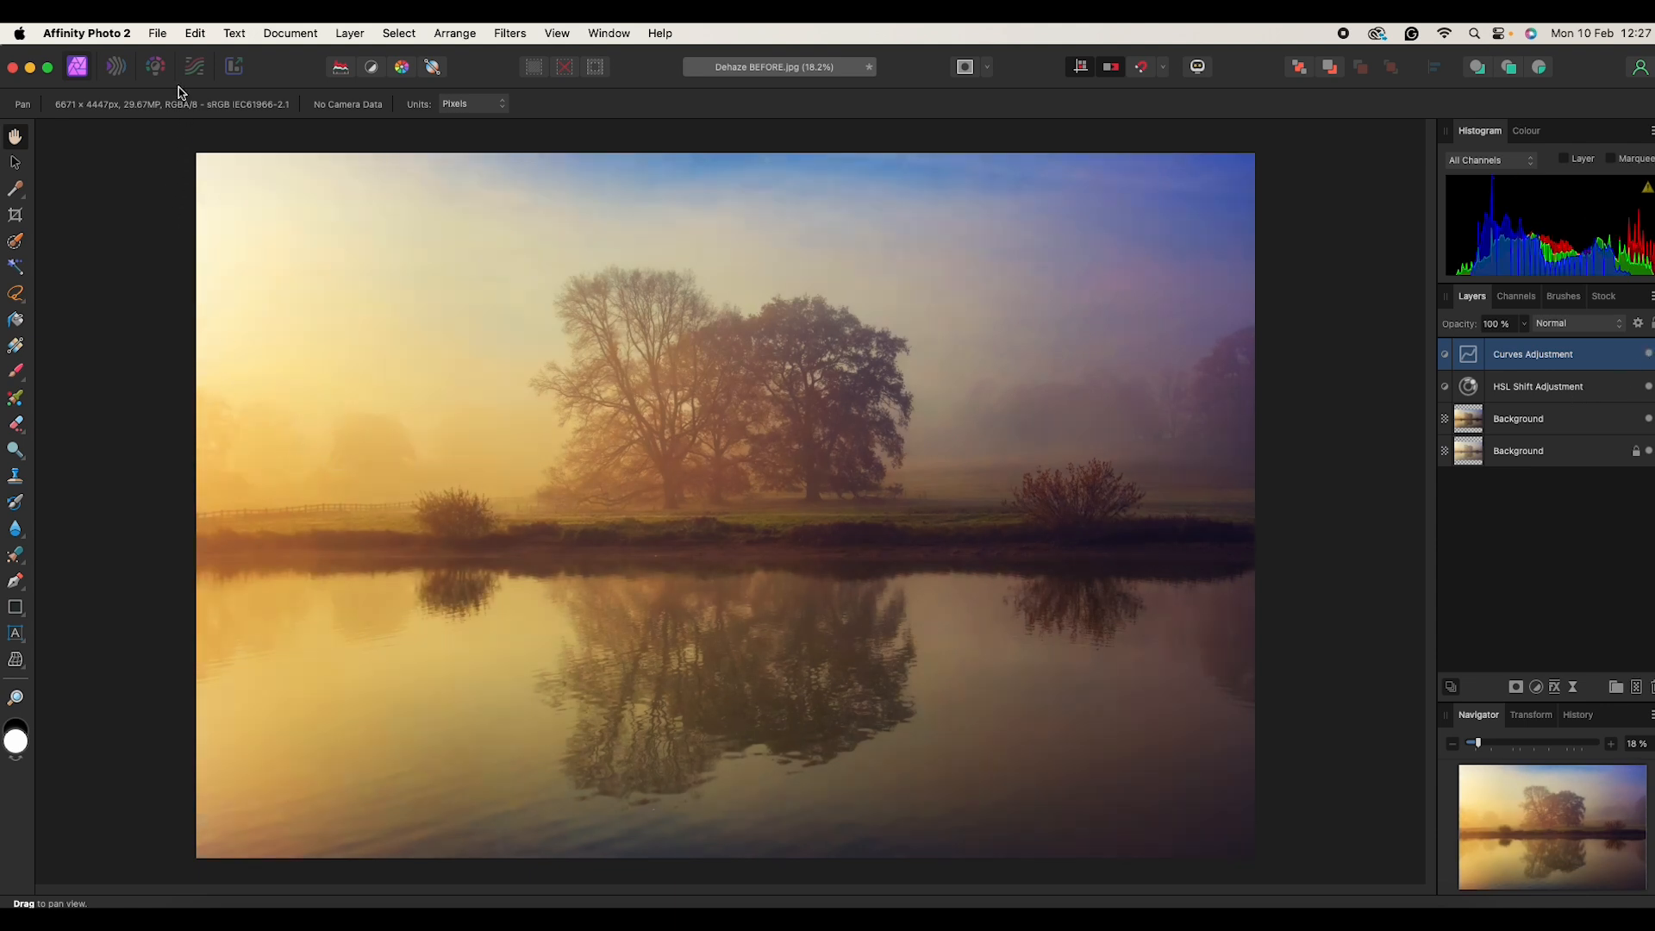
Step: Review the JPEG export settings for the finished photo and leave without exporting
{"action": "left_click", "coordinate": [161, 36]}
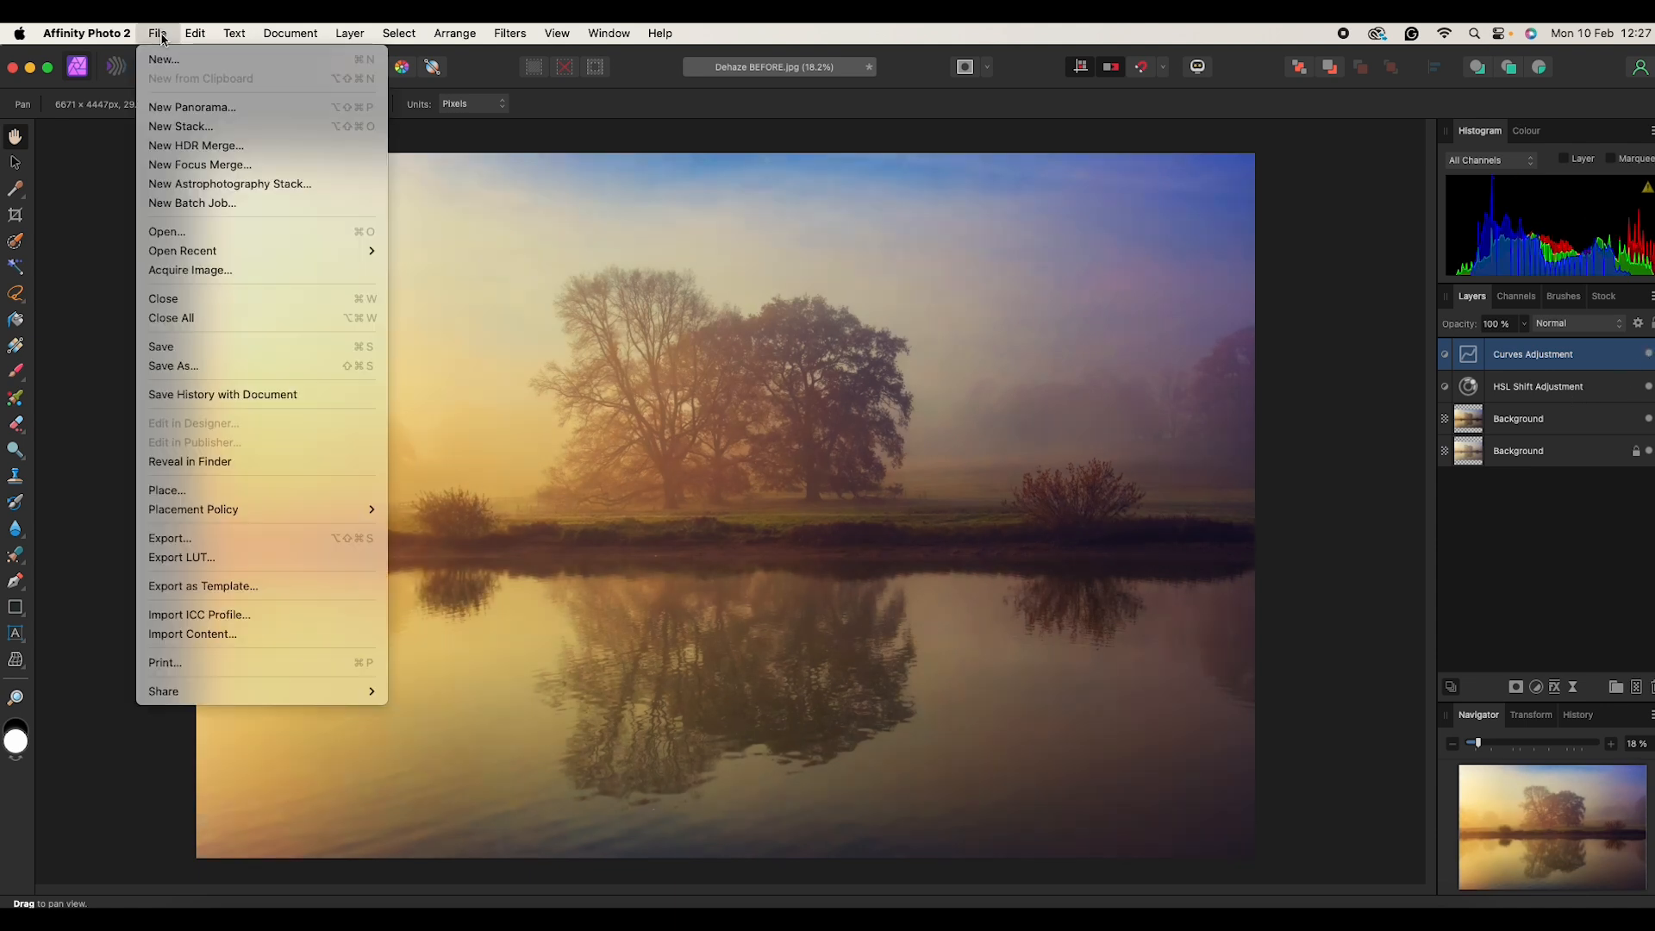
{"action": "left_click", "coordinate": [199, 536]}
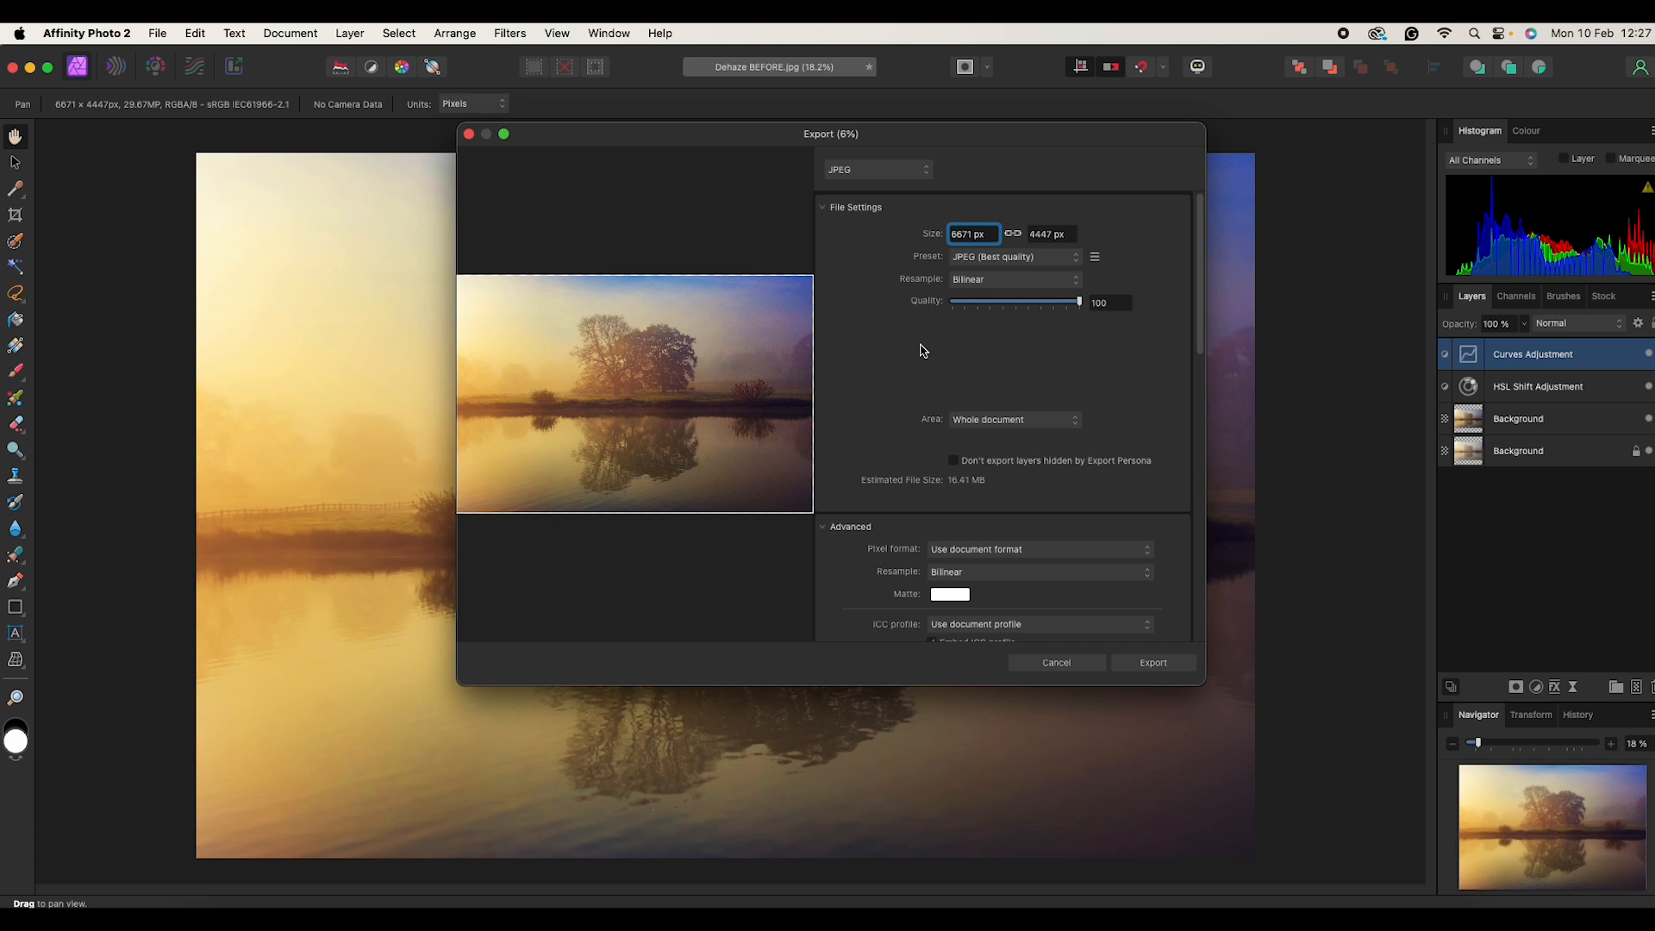
{"action": "left_click", "coordinate": [1058, 661]}
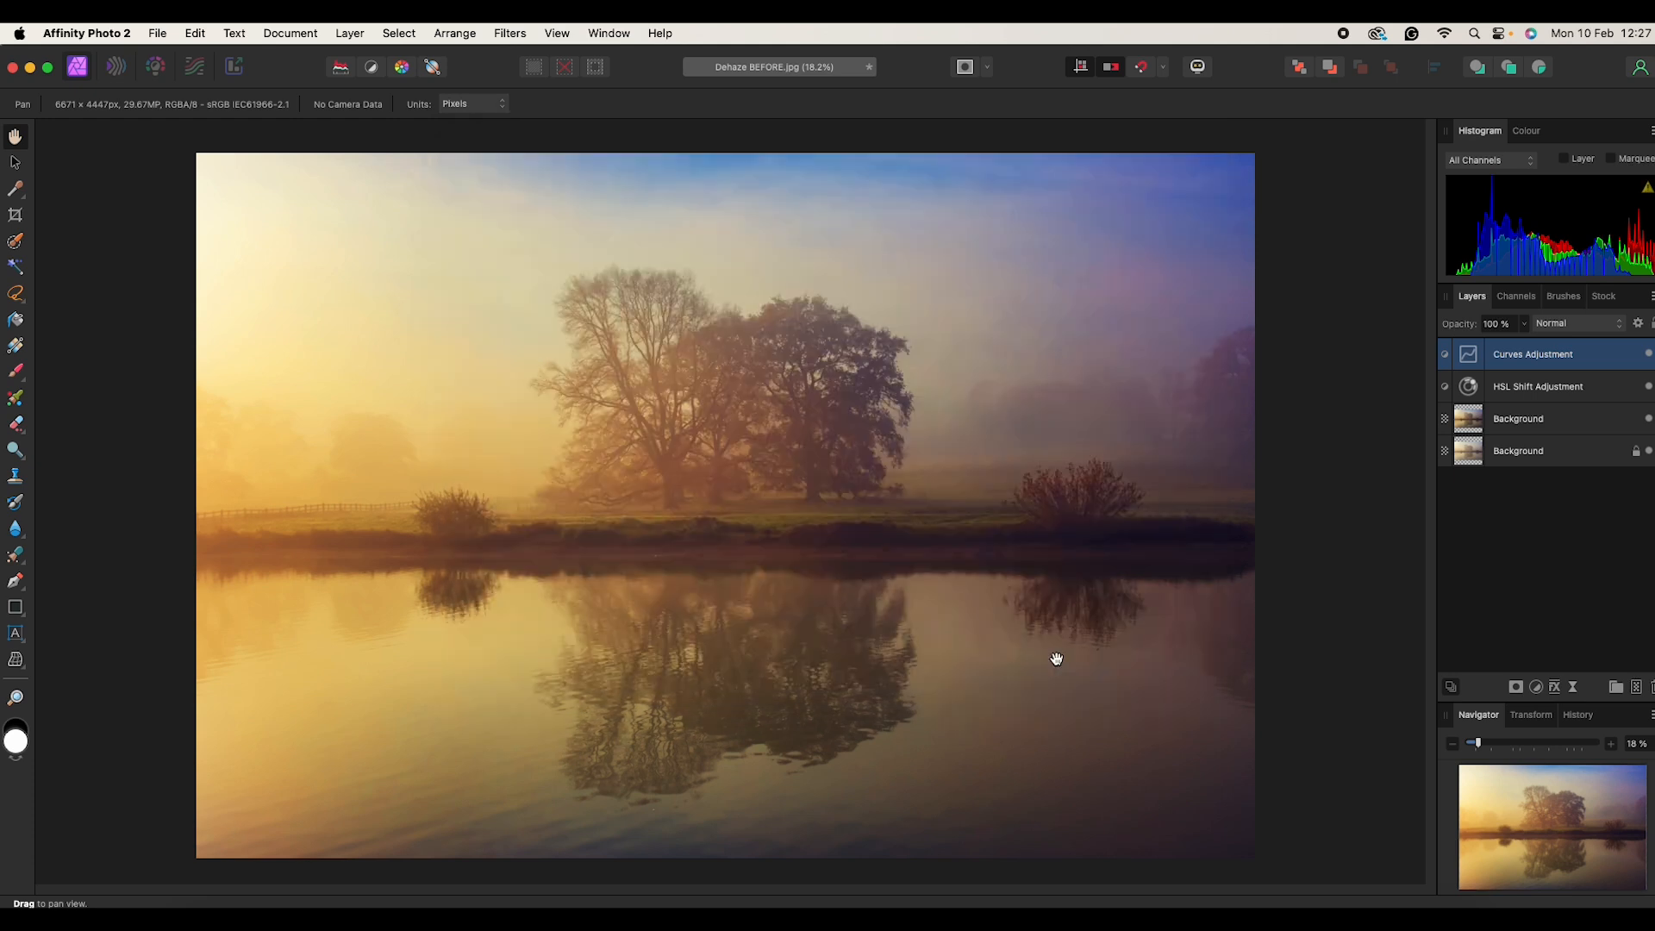